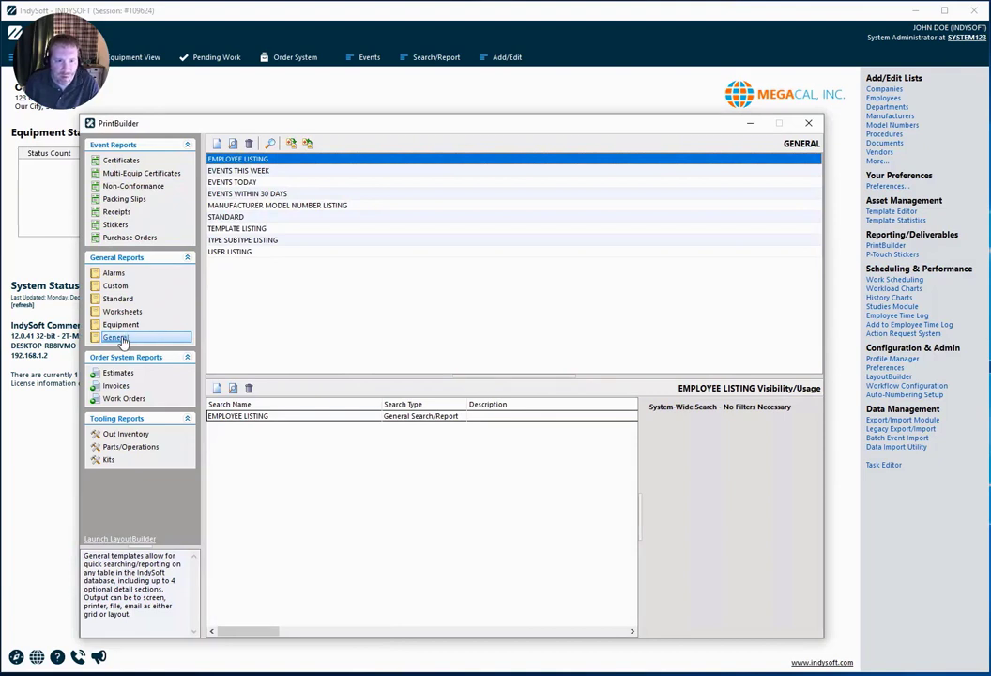
Create the general template 'EQUIPMENT TEMPLATES AWAITING APPROVAL', cloned from STANDARD.
left_click(217, 143)
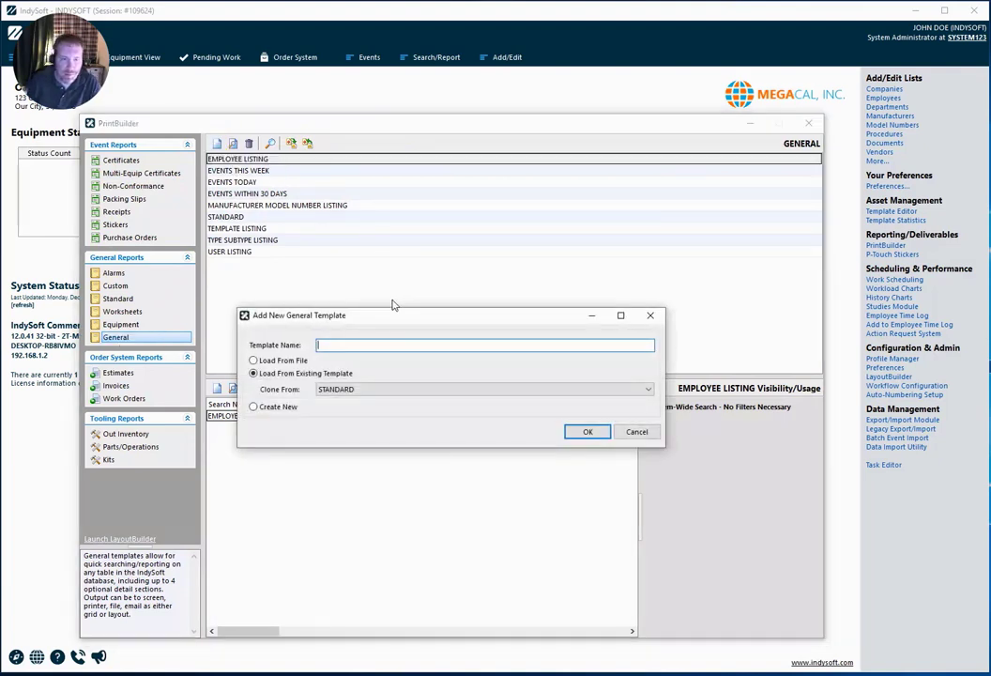
type("EQU")
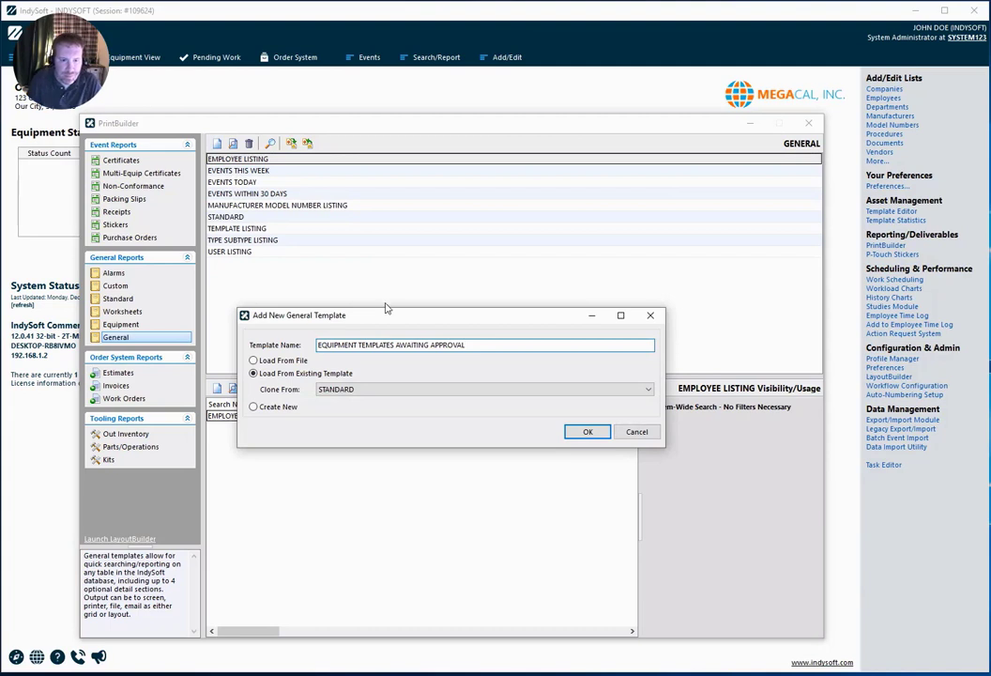
left_click(589, 431)
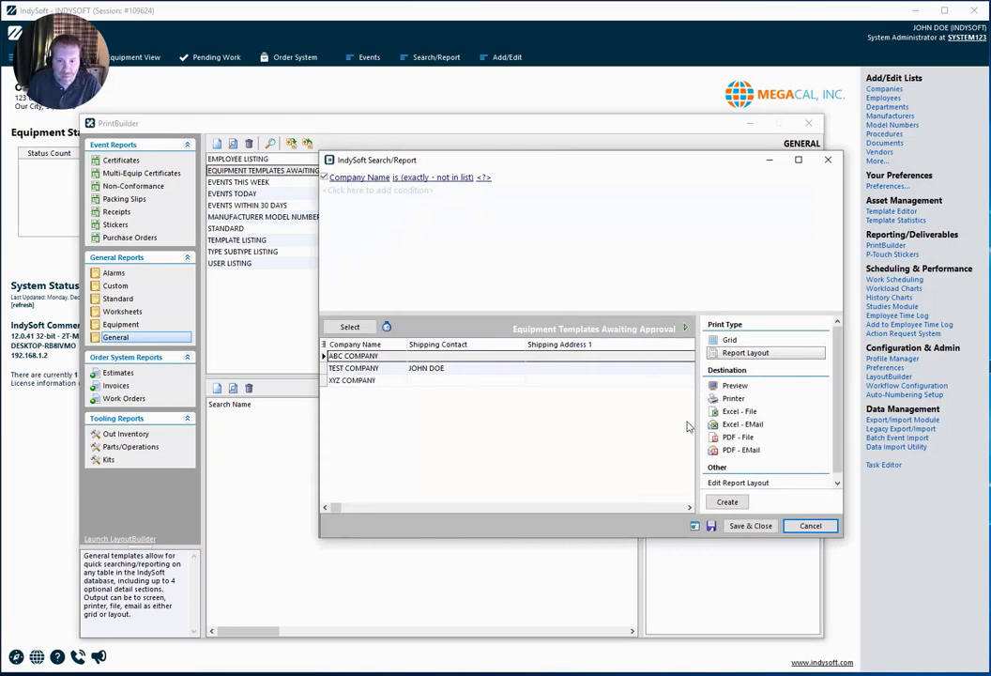
Change the report's search type from Companies to Templates.
left_click(695, 526)
left_click(584, 216)
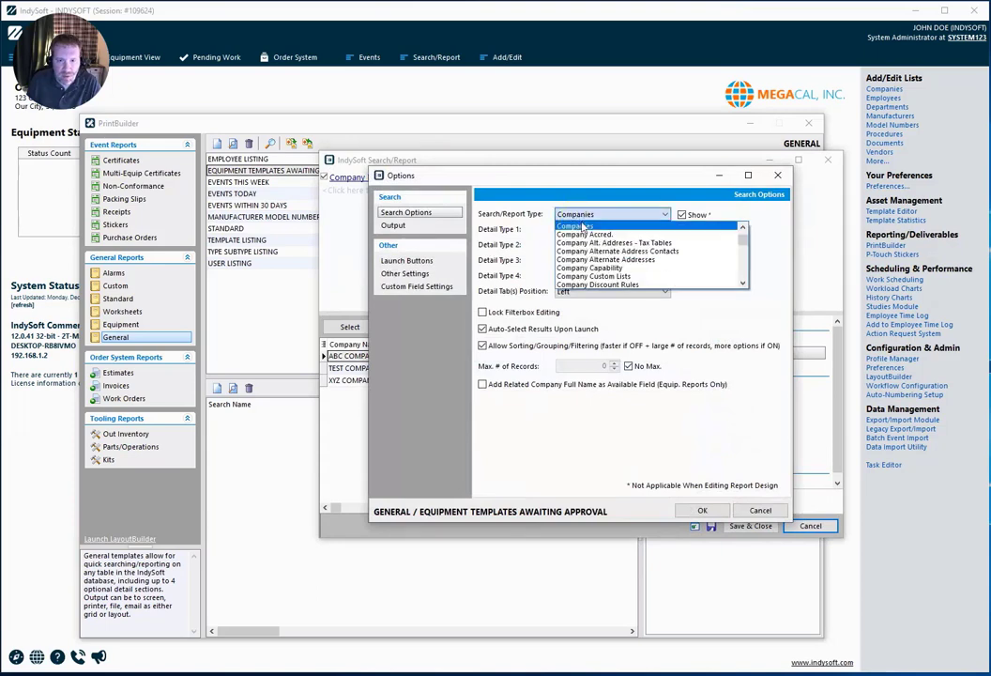
type("templates")
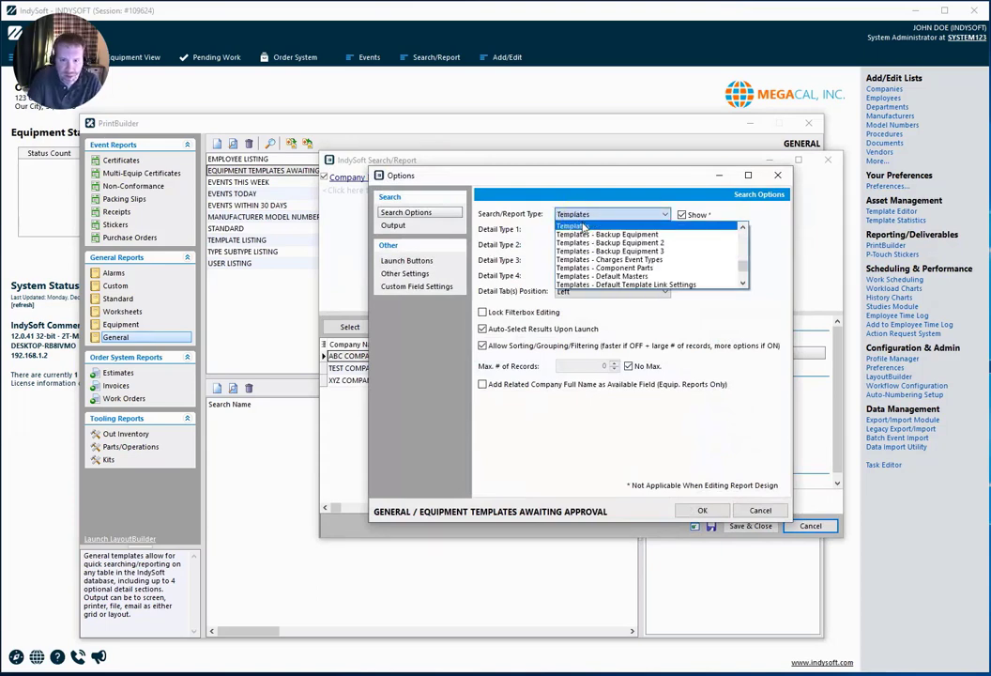
left_click(584, 227)
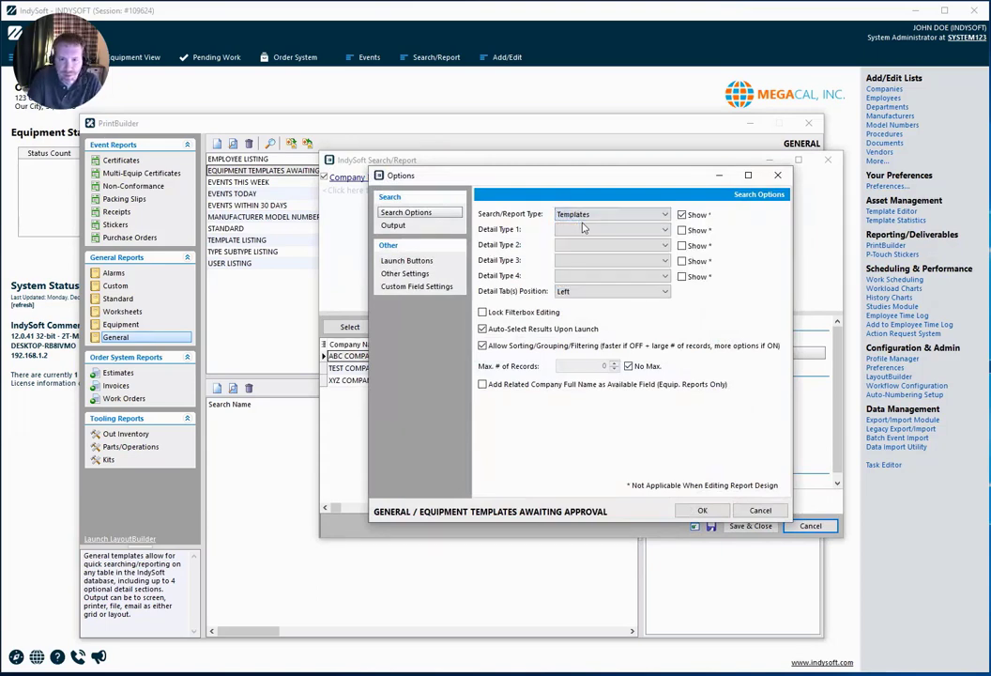
left_click(699, 511)
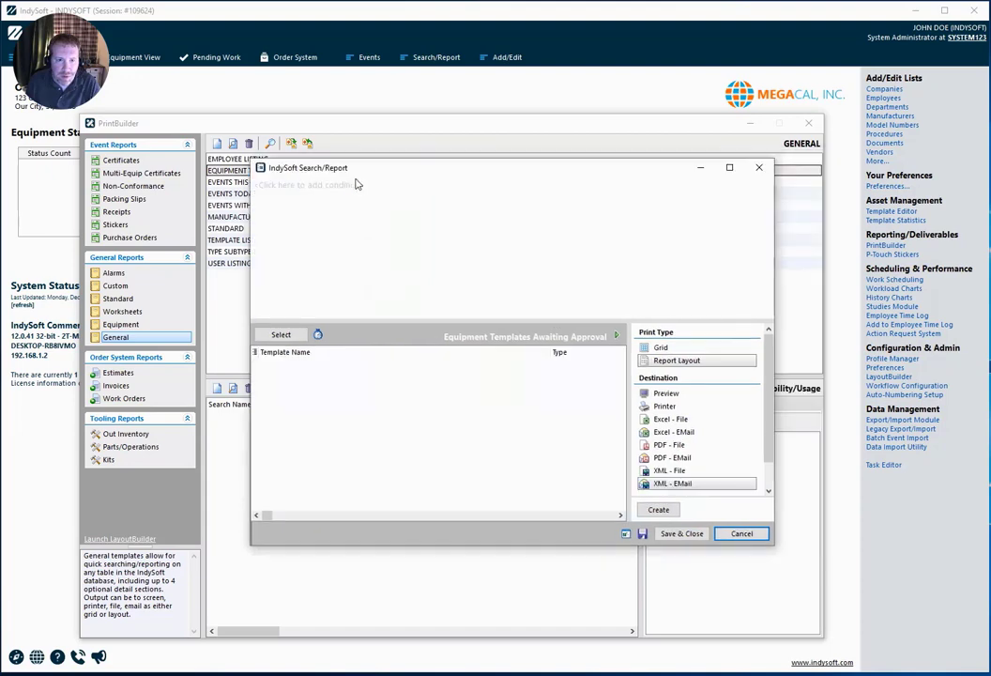
Add a new filter condition and browse its field list.
left_click(297, 186)
left_click(288, 187)
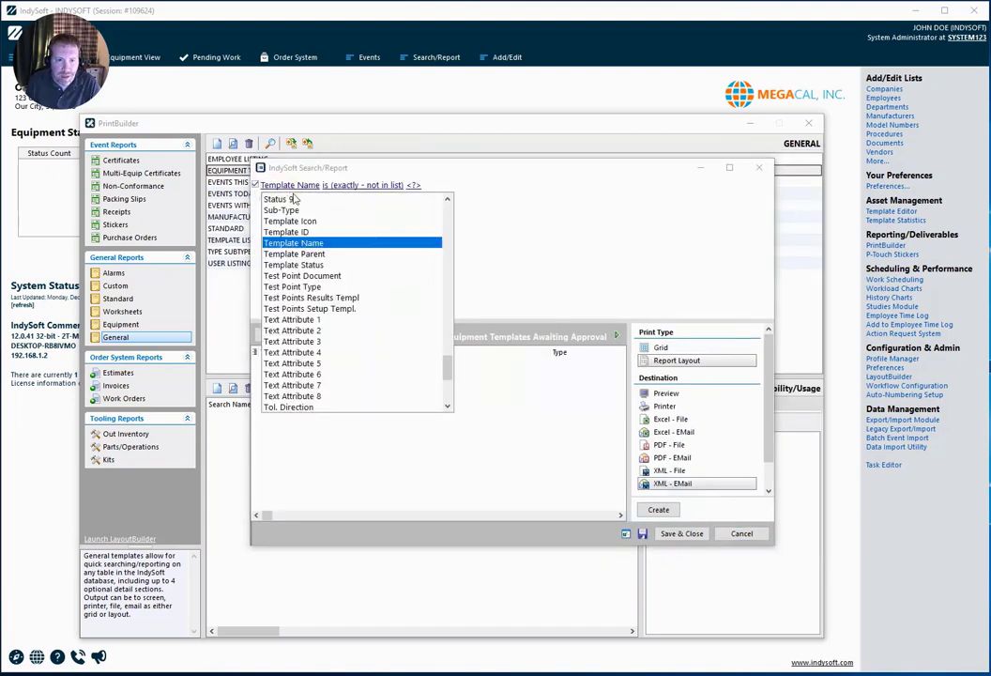
scroll(316, 311, "down", 5)
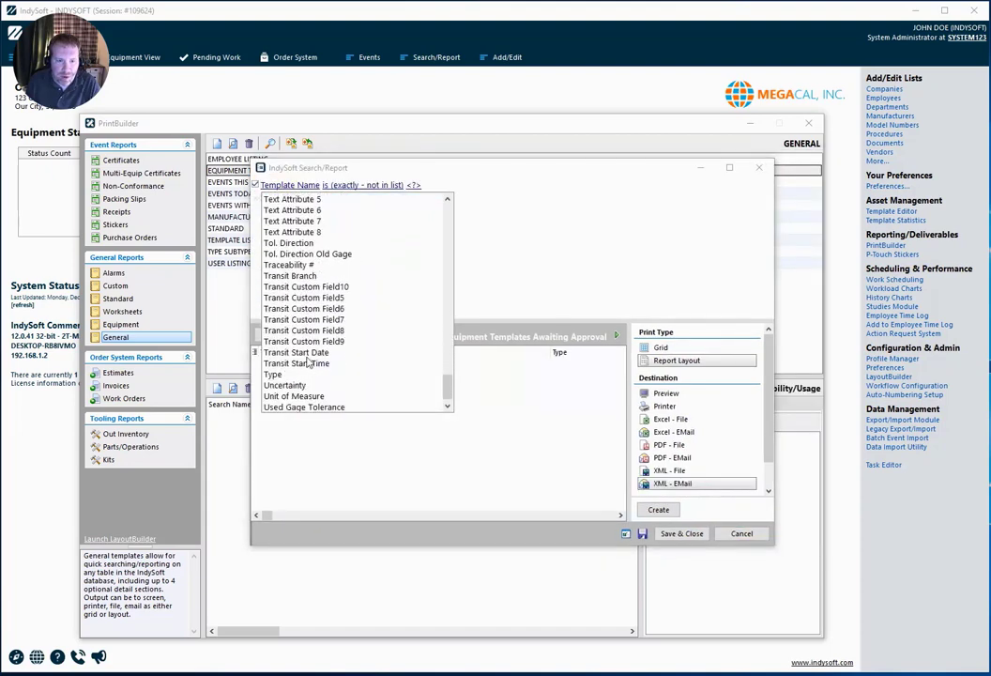
scroll(315, 338, "up", 5)
scroll(310, 359, "up", 6)
scroll(305, 315, "down", 5)
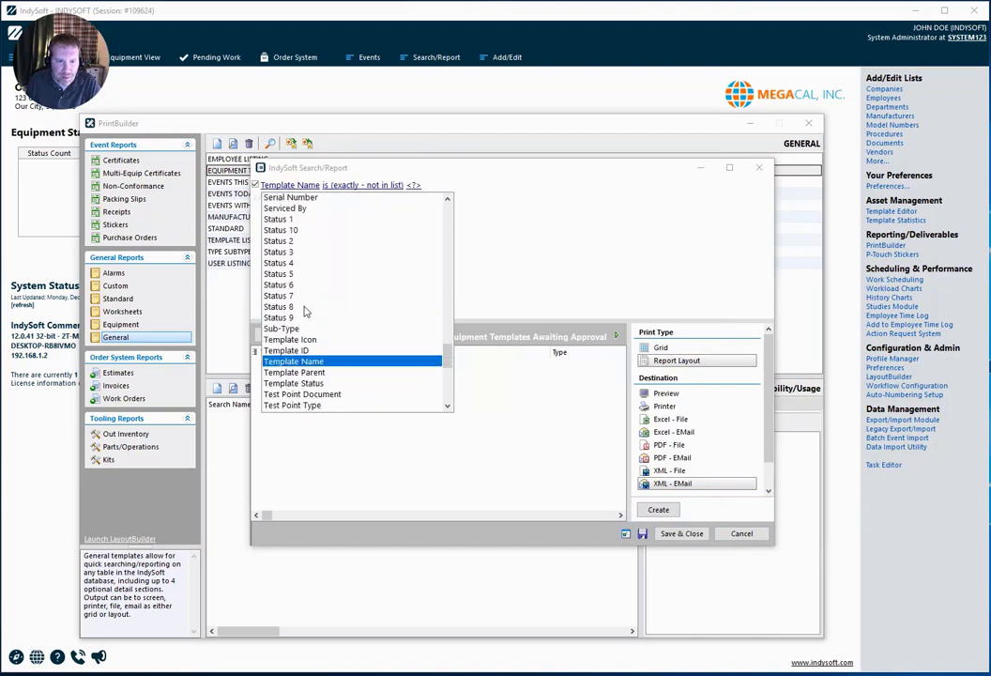
scroll(305, 315, "down", 3)
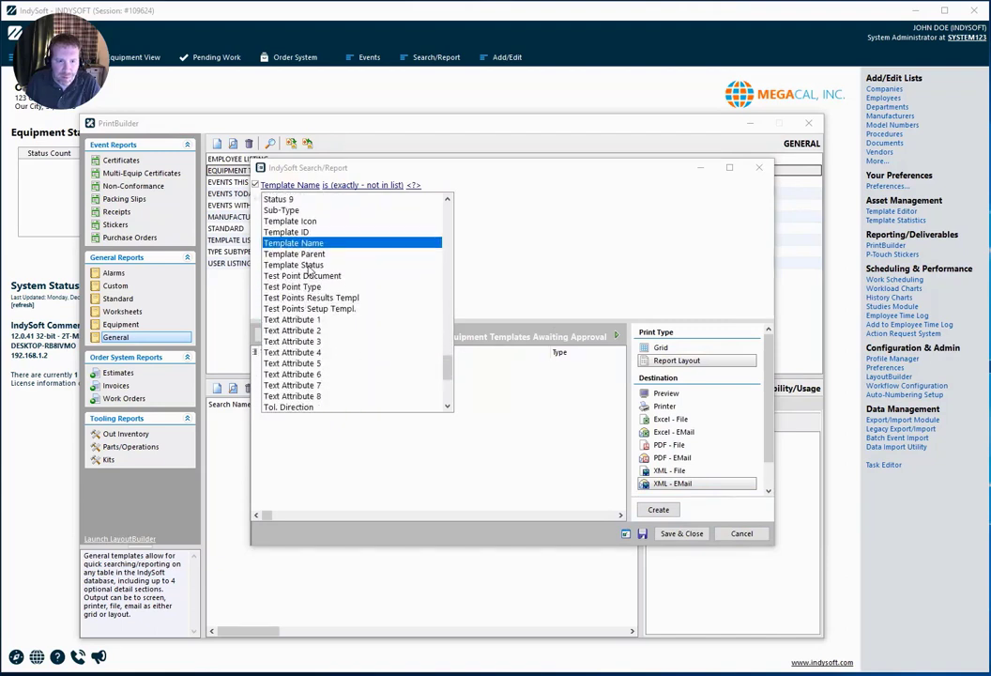
Filter the search on Template Status equal to AWAITING APPROVAL.
left_click(308, 266)
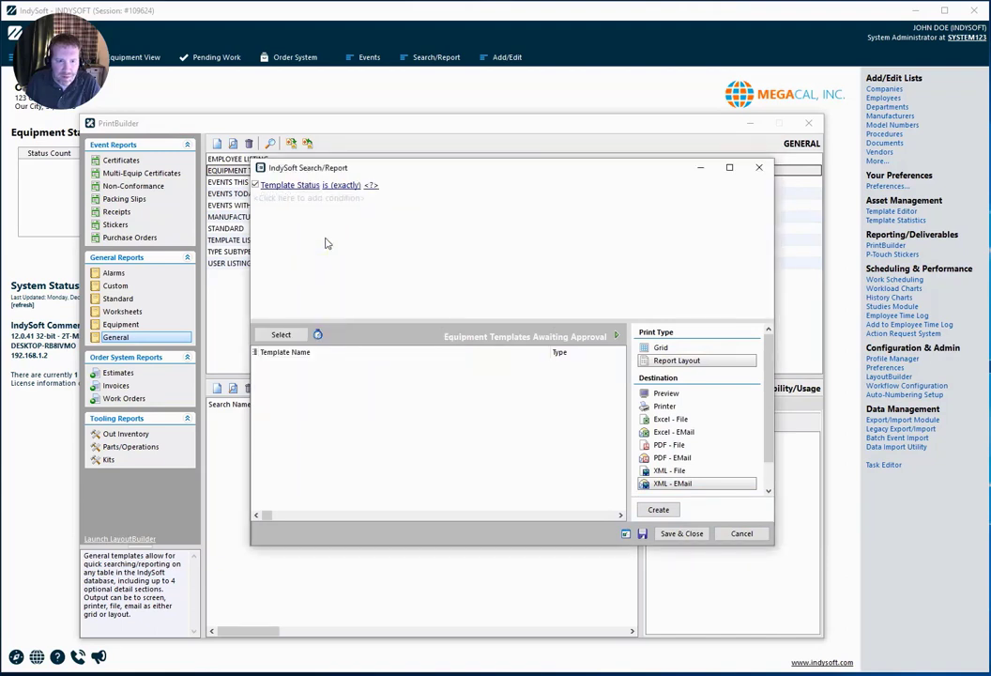
left_click(371, 186)
type("AW")
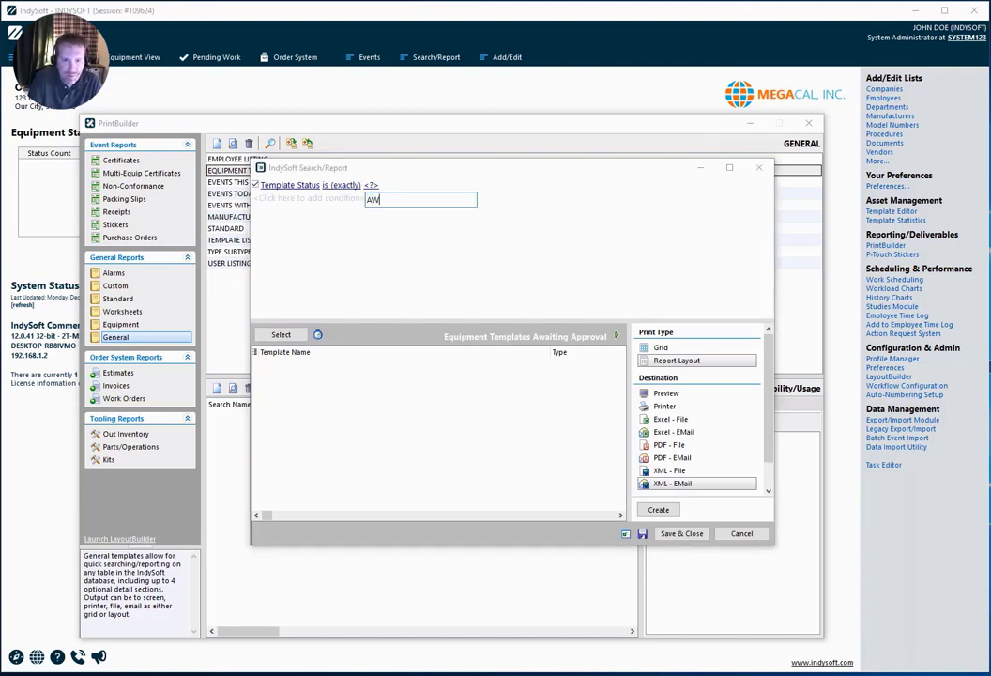
type("AITING APPROVAL")
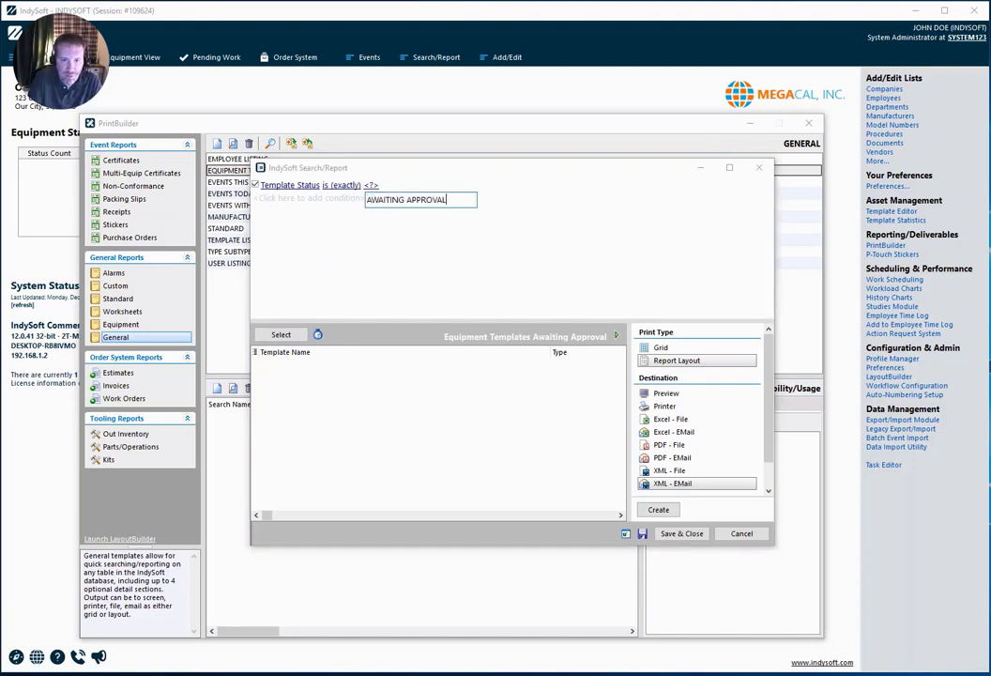
key("Return")
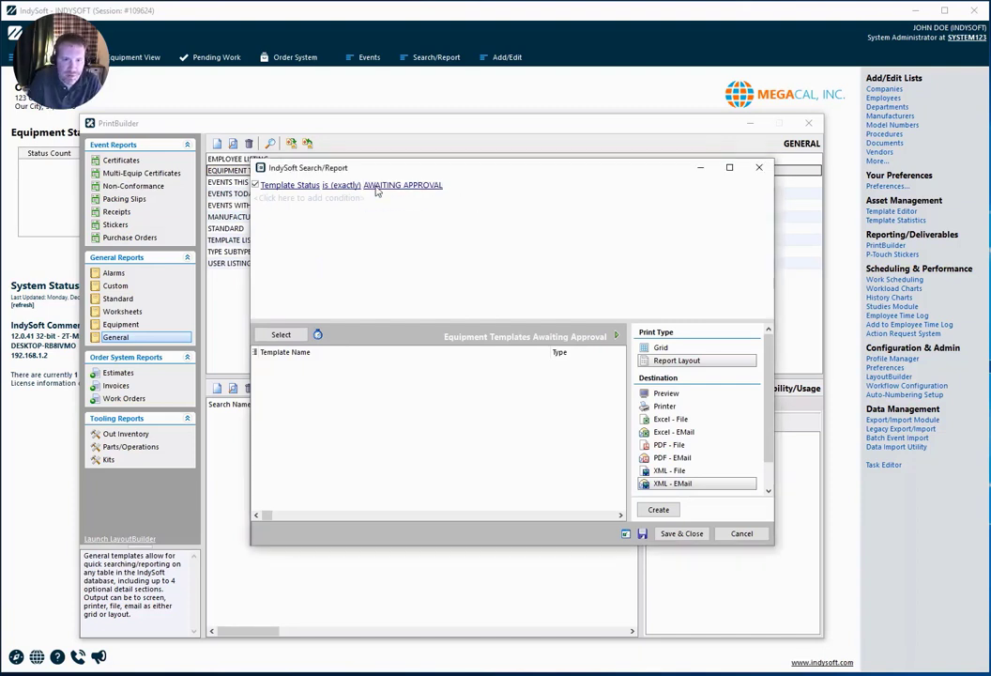
Confirm the filter returns four templates and review the column list unchanged.
left_click(318, 335)
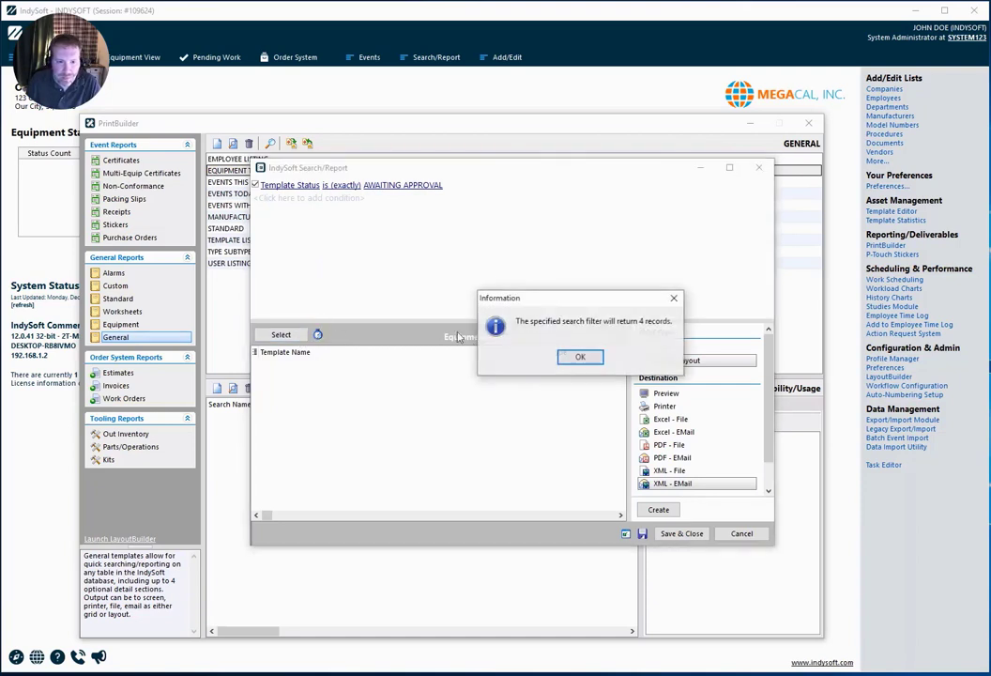
left_click(579, 358)
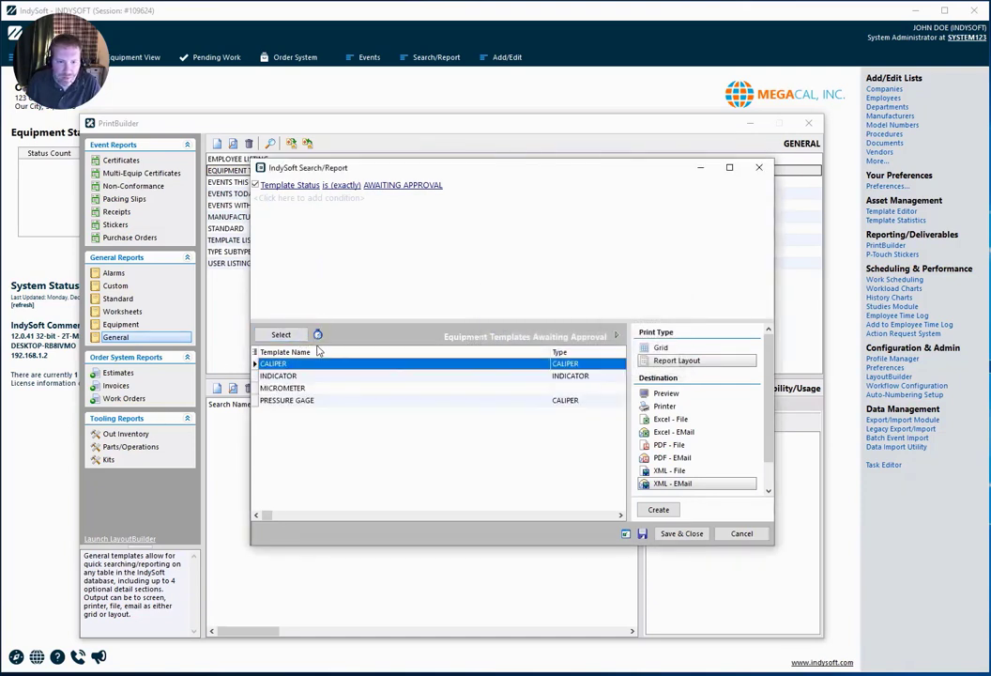
left_click(255, 351)
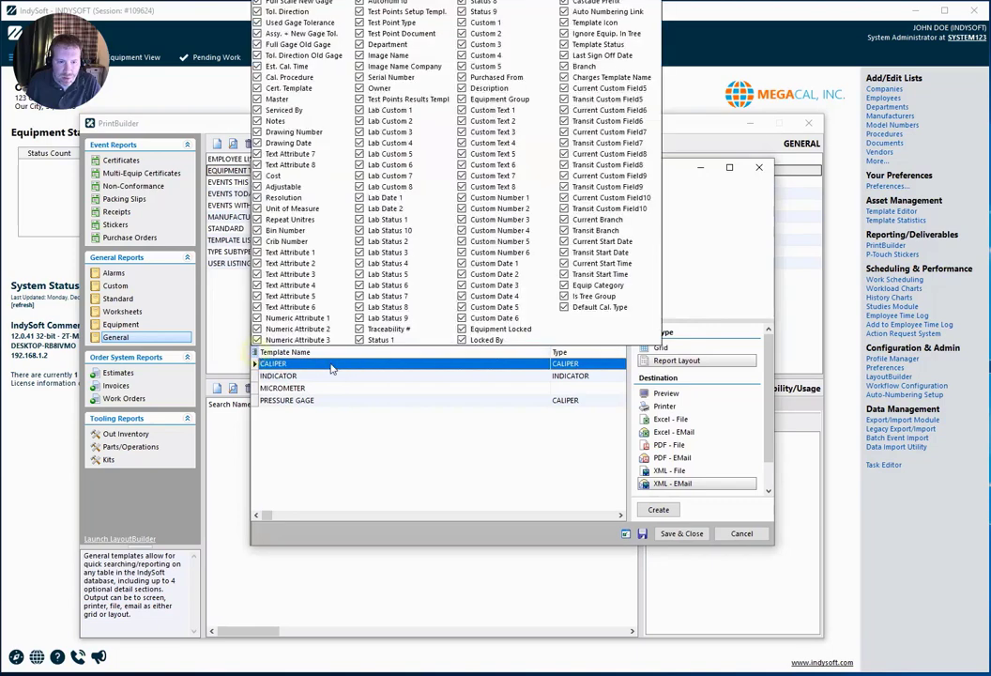
left_click(375, 437)
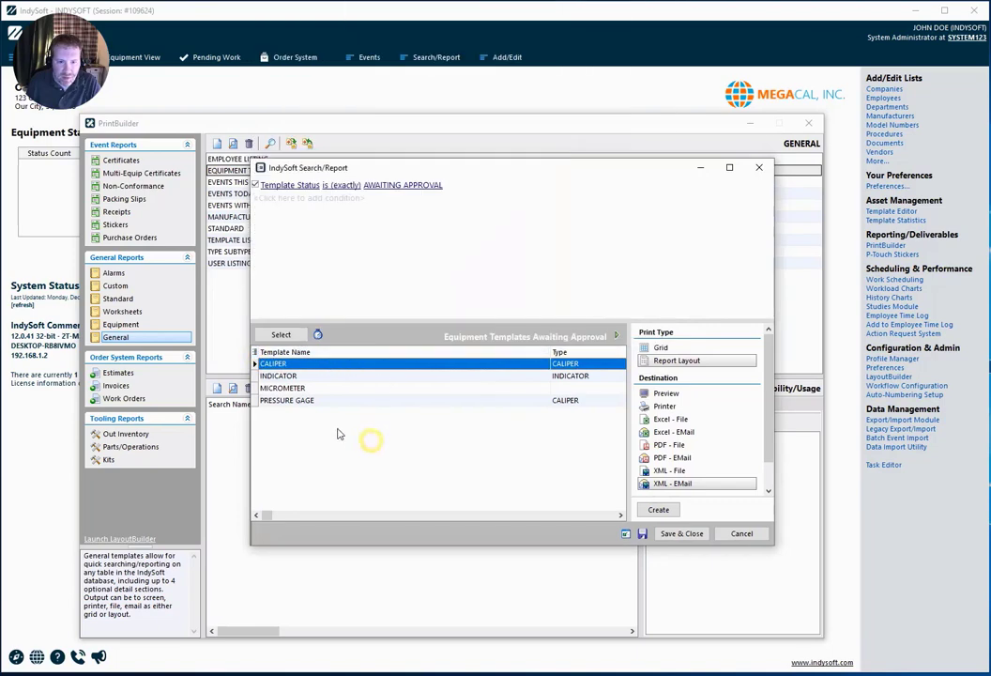
Save the awaiting-approval report, then create template 'VENDORS APPROVAL DATE EXPIRING' from STANDARD.
left_click(659, 533)
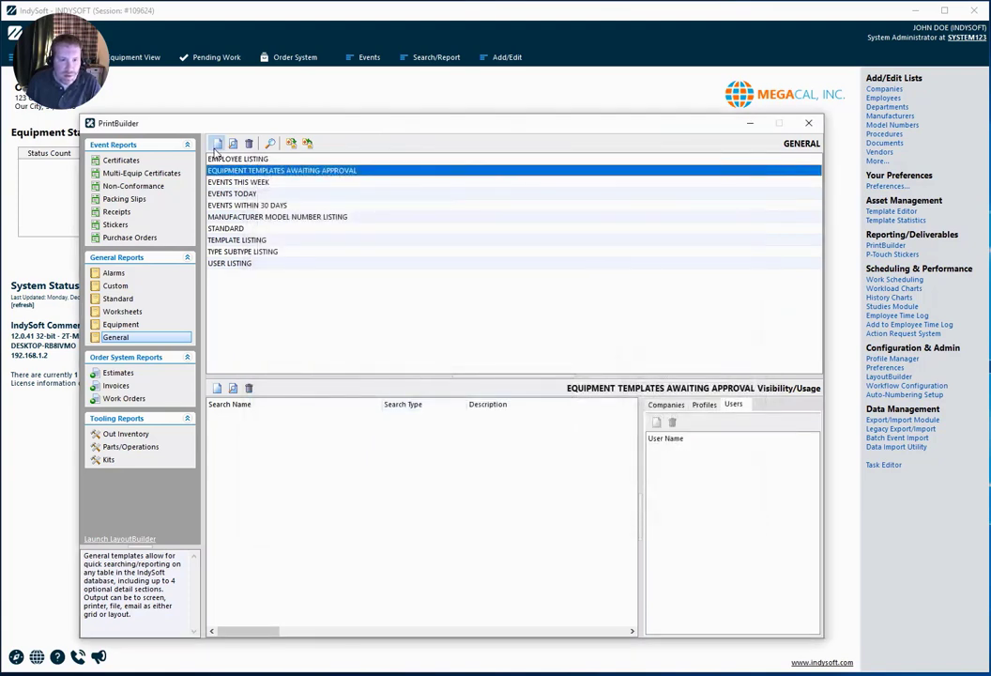
left_click(217, 145)
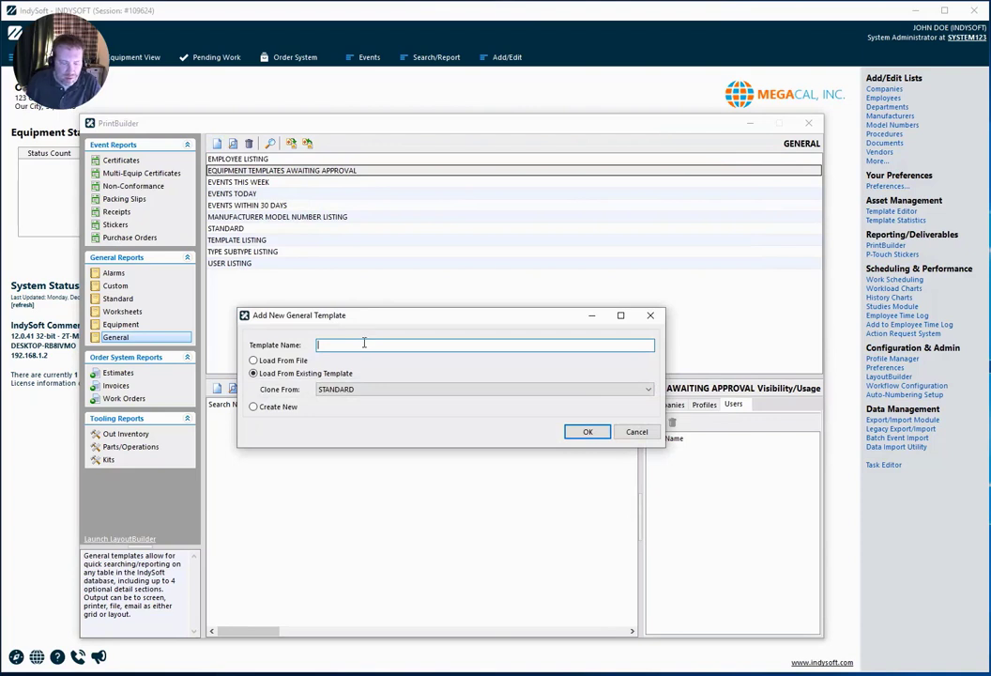
type("VENDORS APPROVAL DATE EXPIRING")
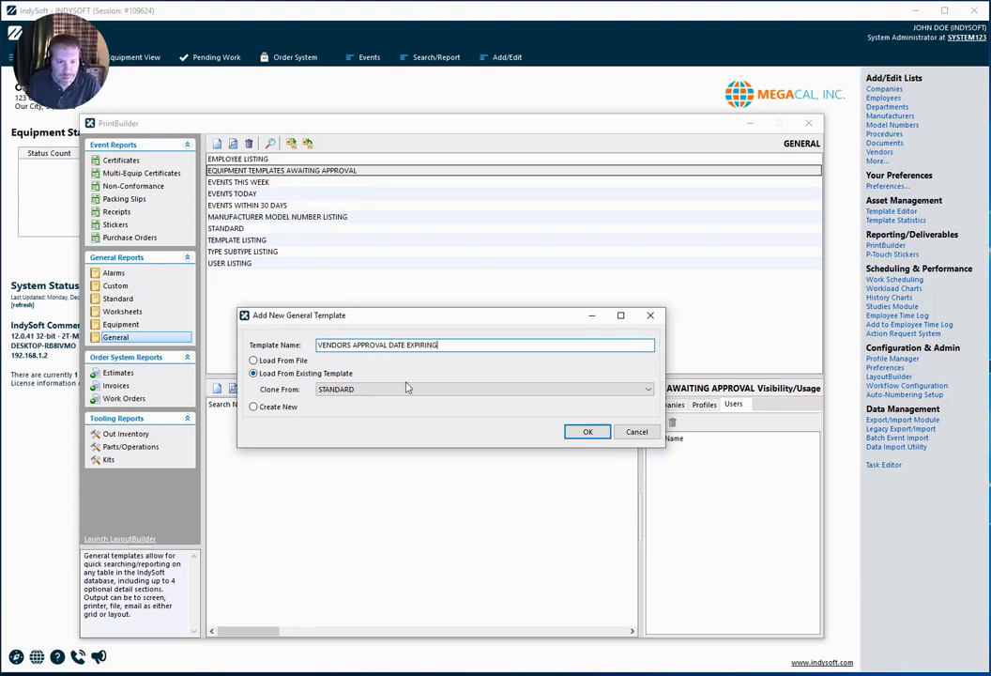
left_click(581, 432)
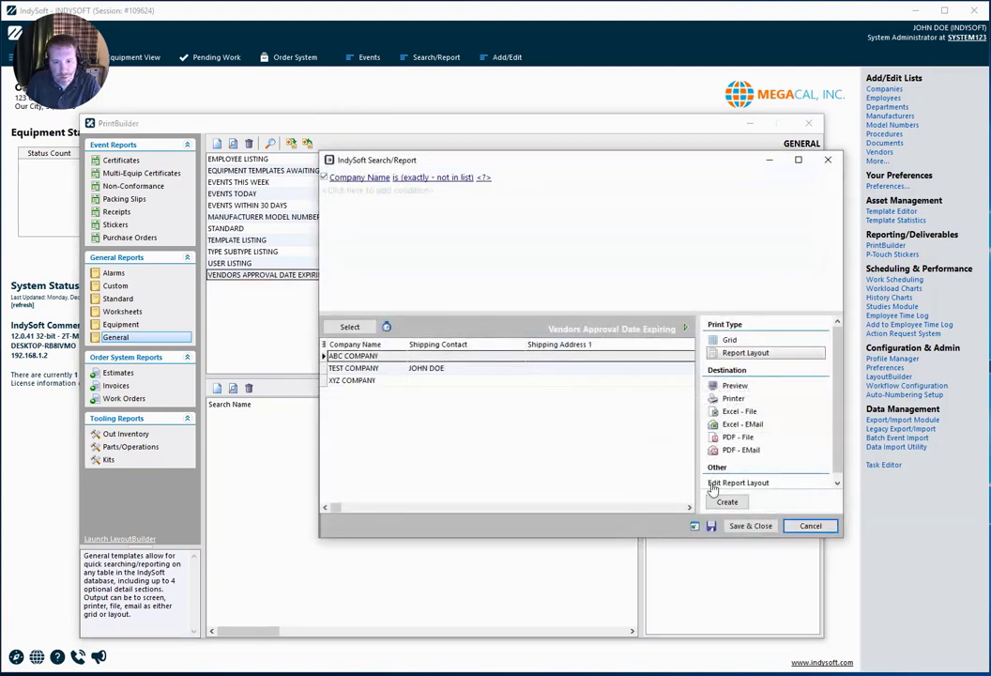
Change the report's search type to Vendors.
left_click(694, 526)
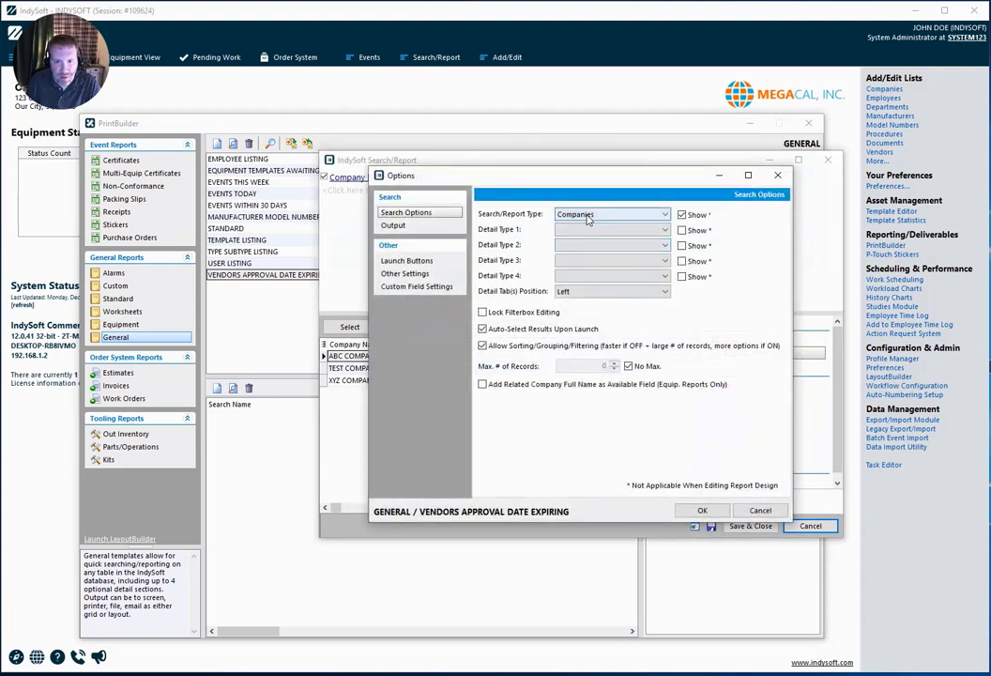
left_click(588, 216)
key("v")
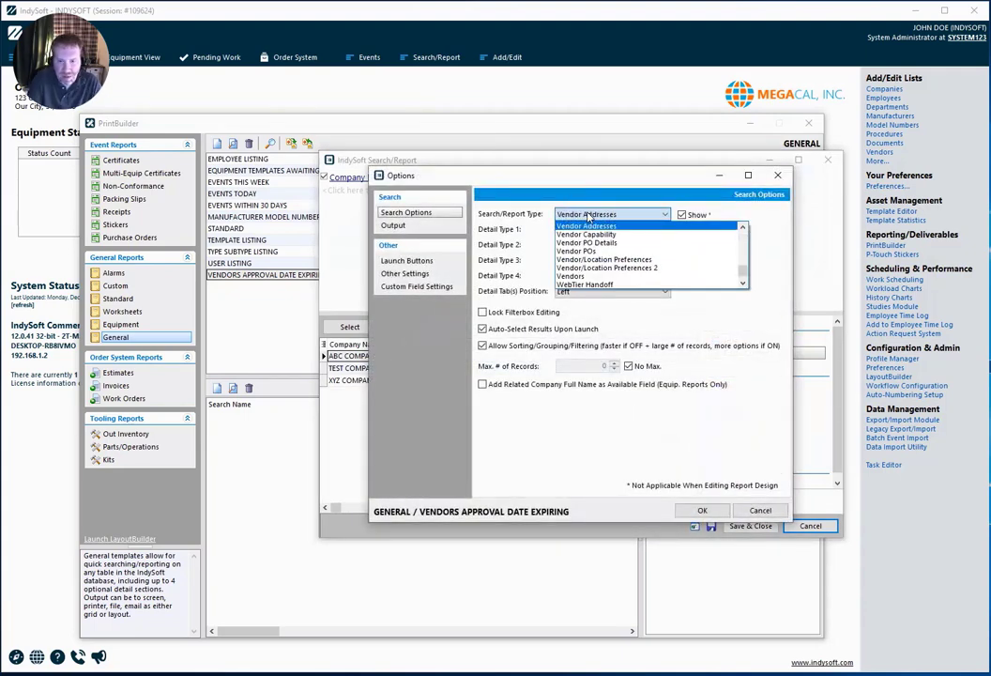
left_click(577, 276)
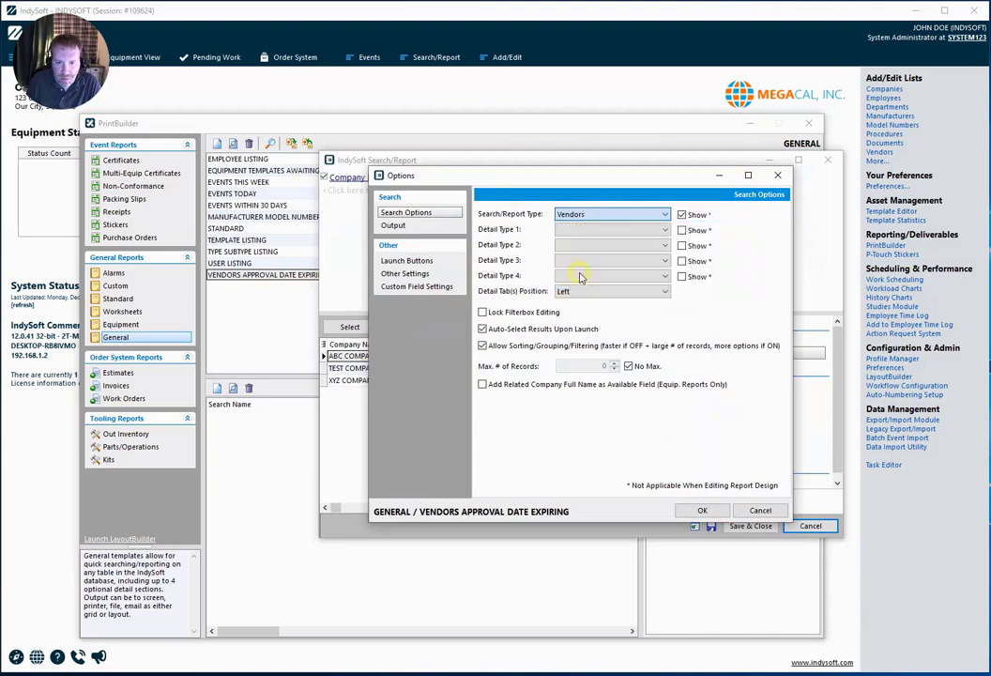
left_click(704, 510)
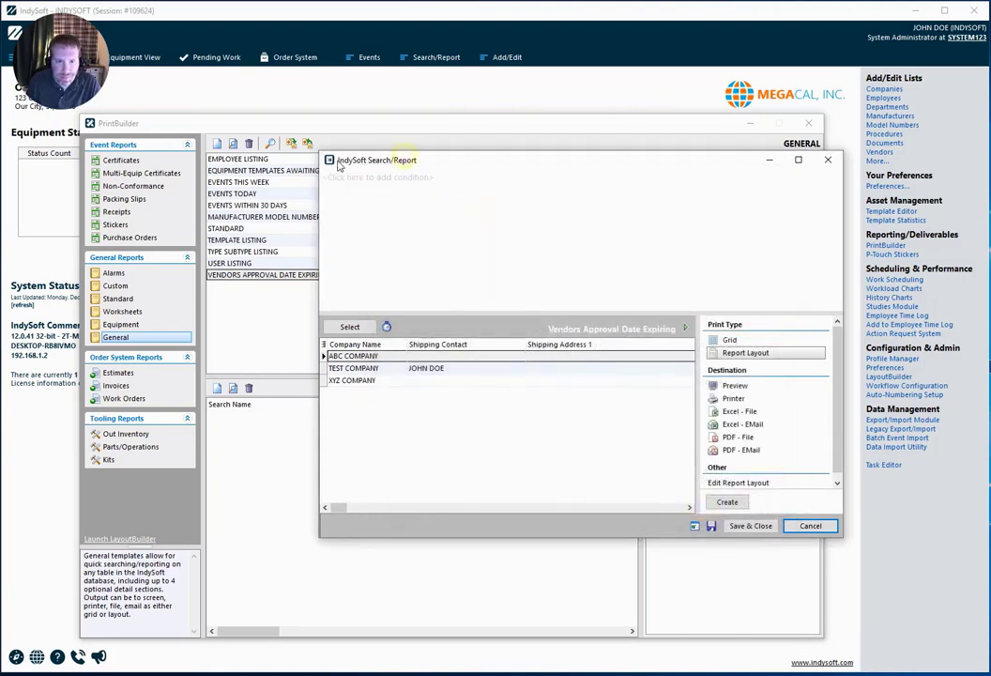
left_click_drag(327, 165, 247, 169)
Add a condition: Approved Date before today + 0 days.
left_click(272, 181)
left_click(268, 182)
scroll(300, 327, "up", 3)
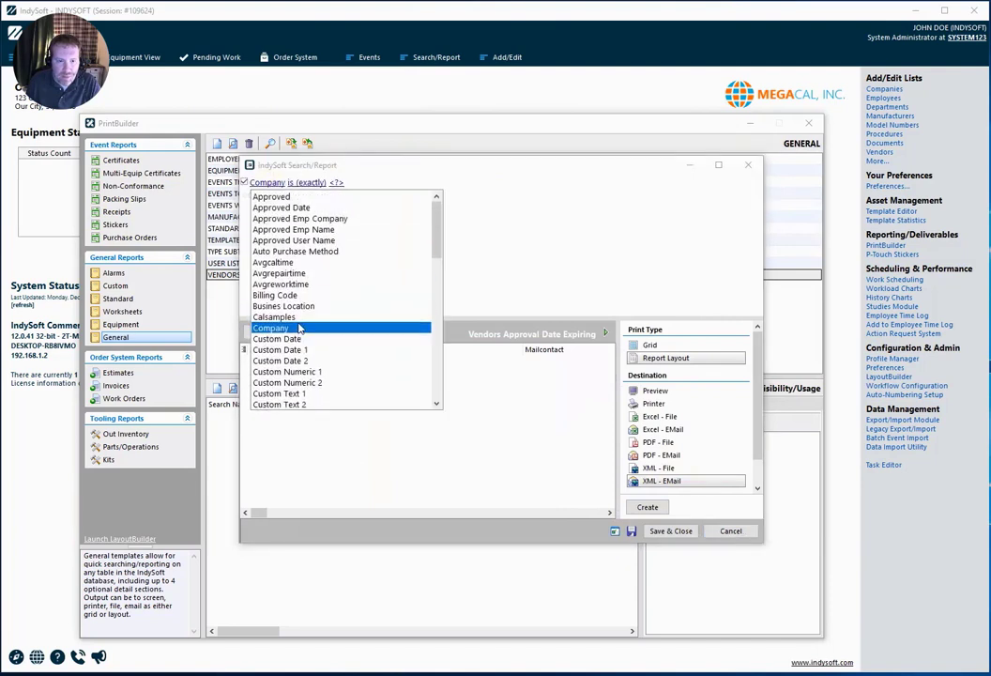
left_click(282, 209)
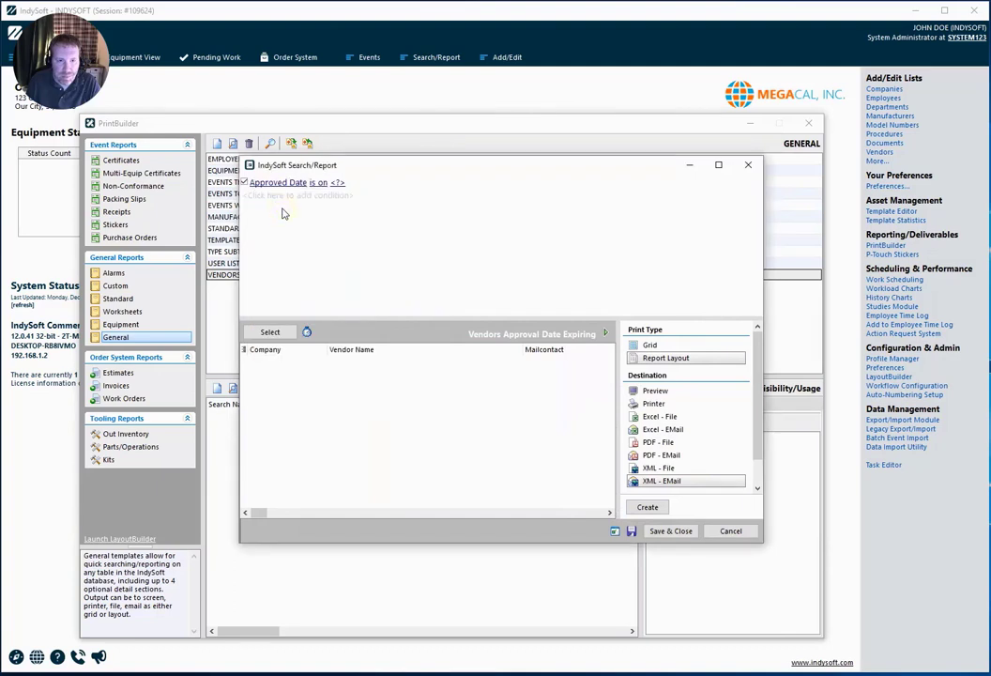
left_click(323, 183)
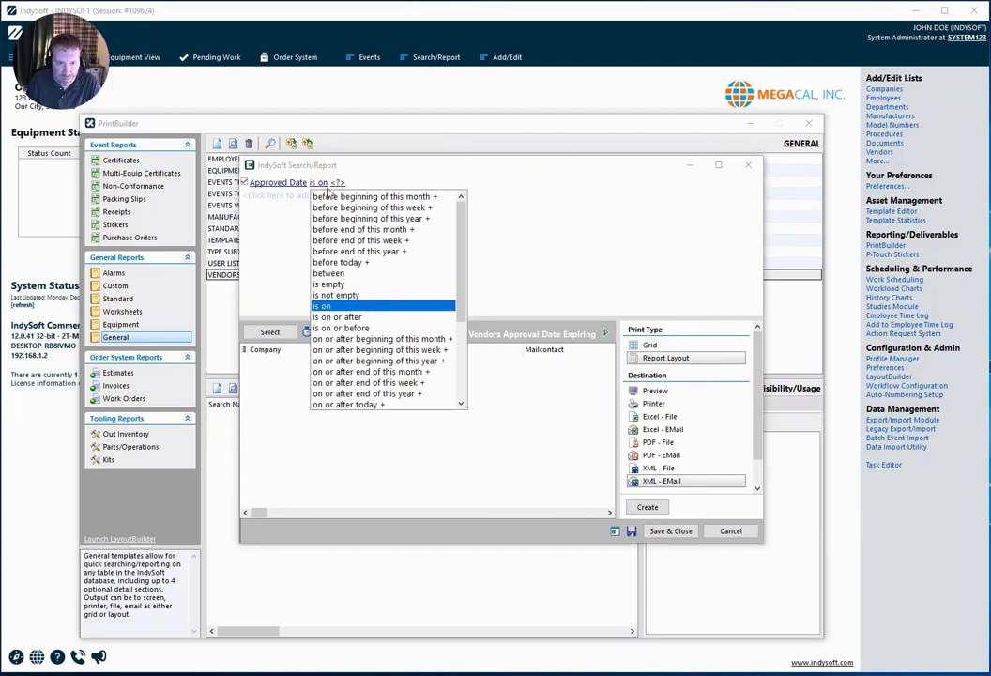
left_click(347, 262)
left_click(374, 184)
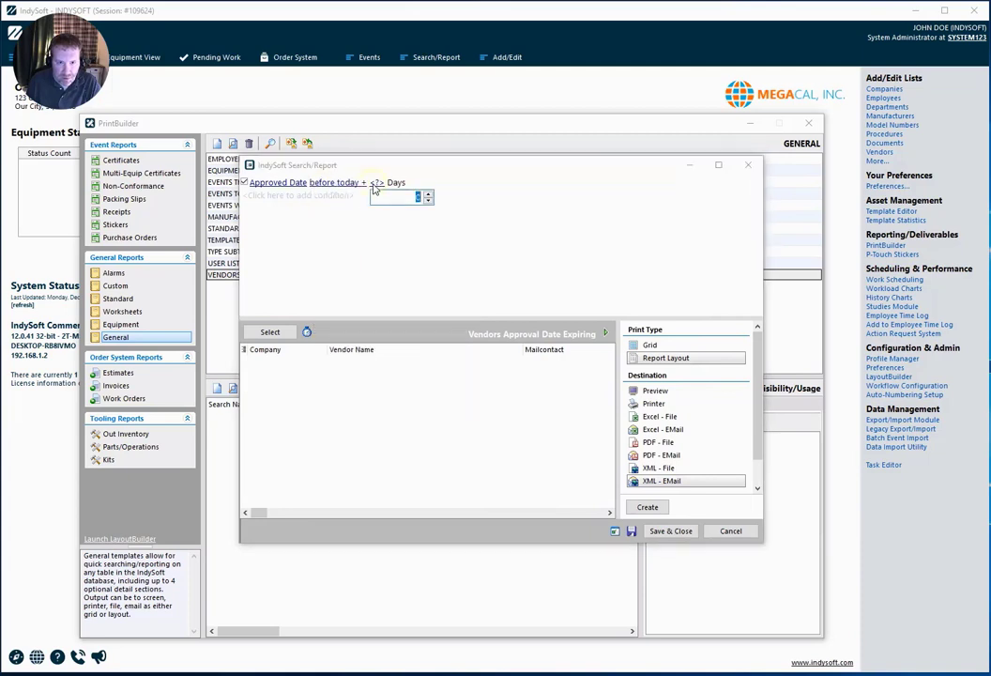
key("Return")
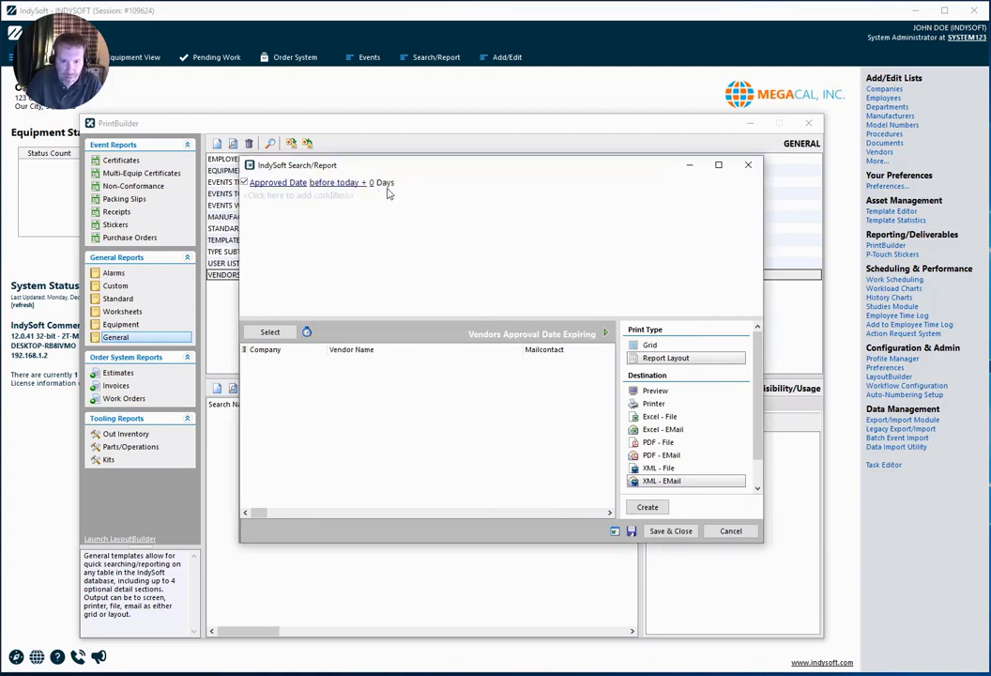
Add a second condition: Approved Date within this month.
left_click(281, 196)
left_click(269, 196)
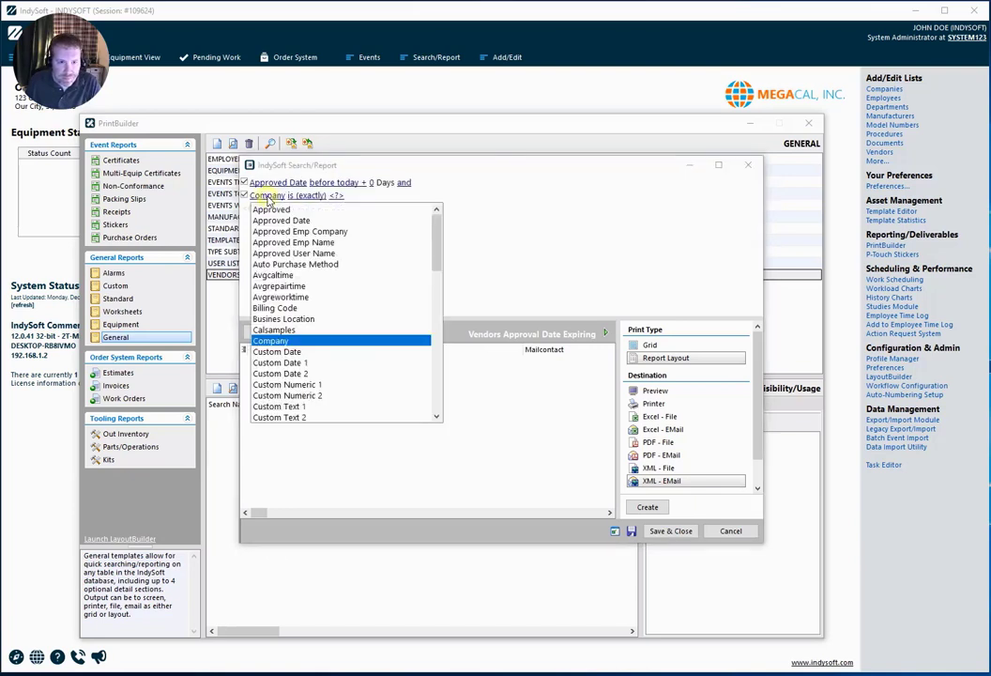
key("Home")
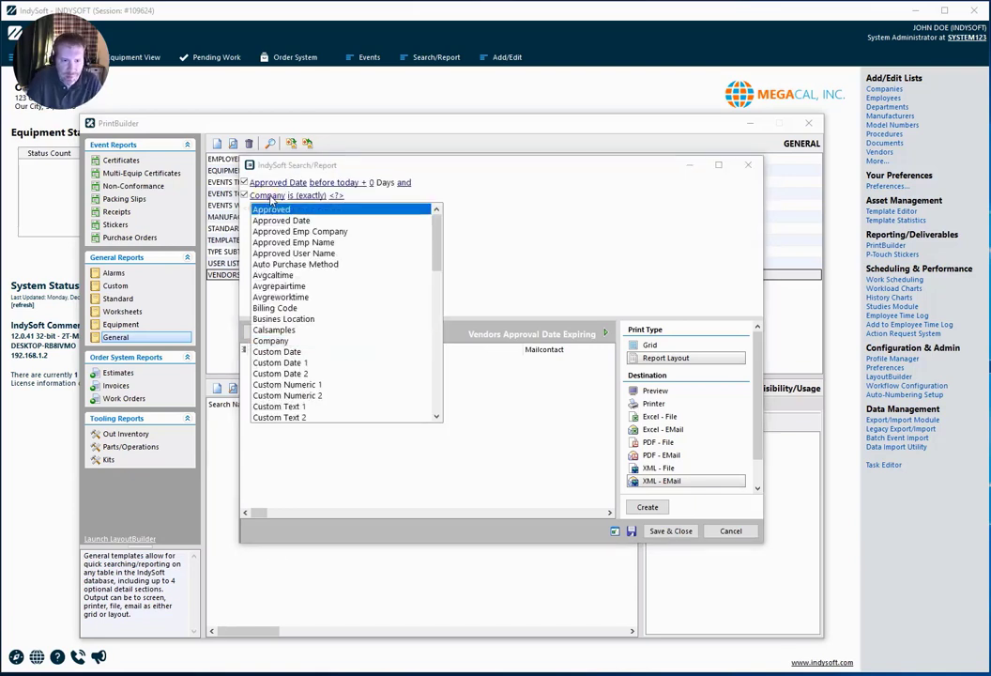
key("Down")
key("Return")
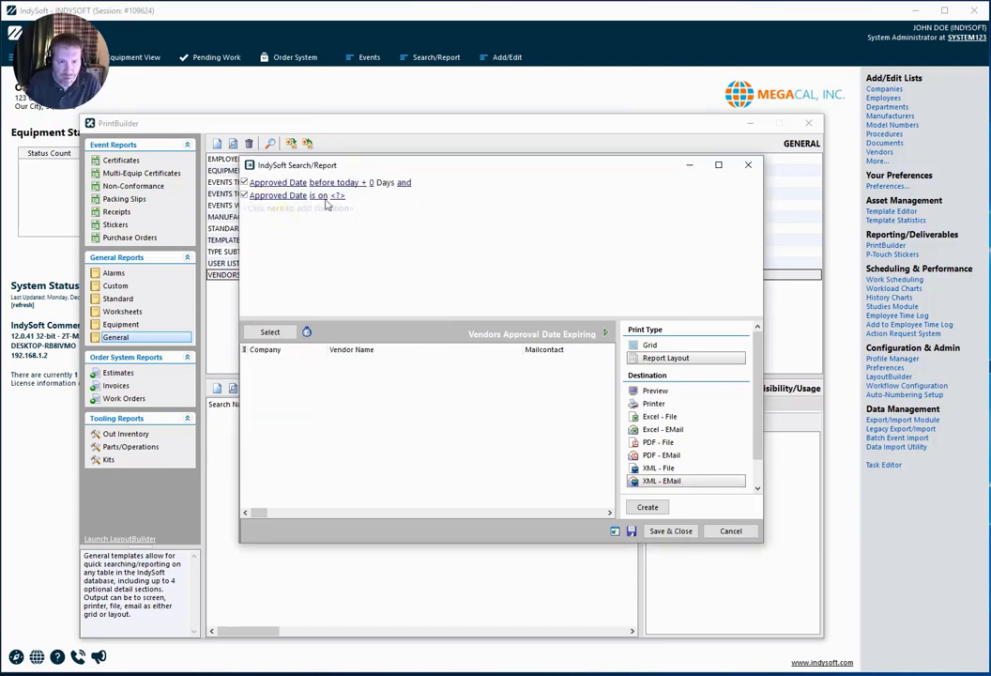
left_click(321, 195)
scroll(394, 356, "down", 4)
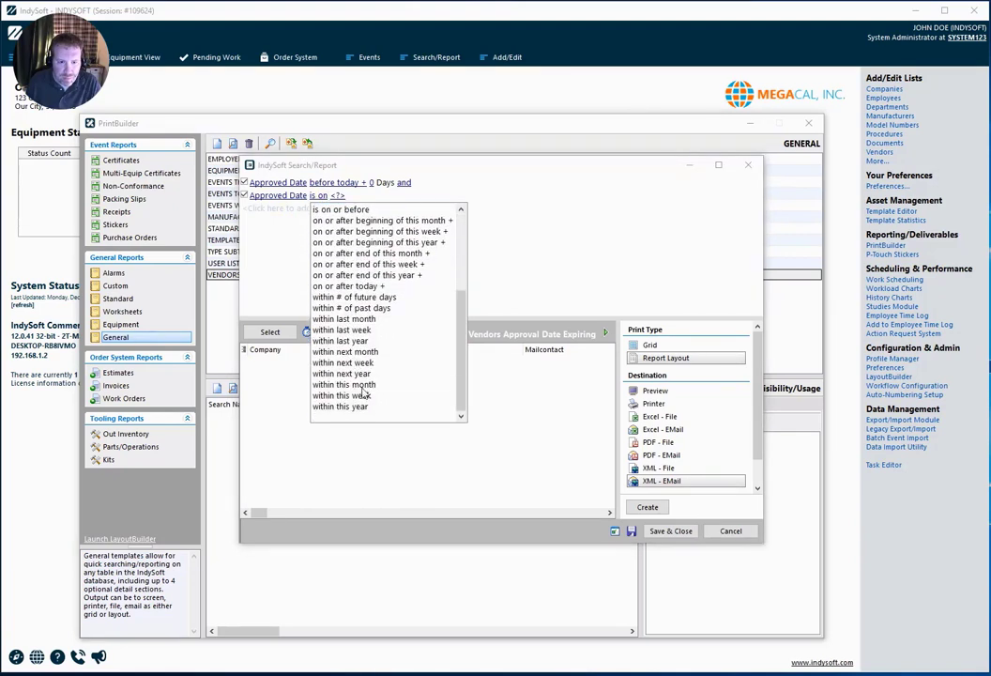
left_click(363, 386)
Add a third condition: Approved Date within next month.
left_click(270, 209)
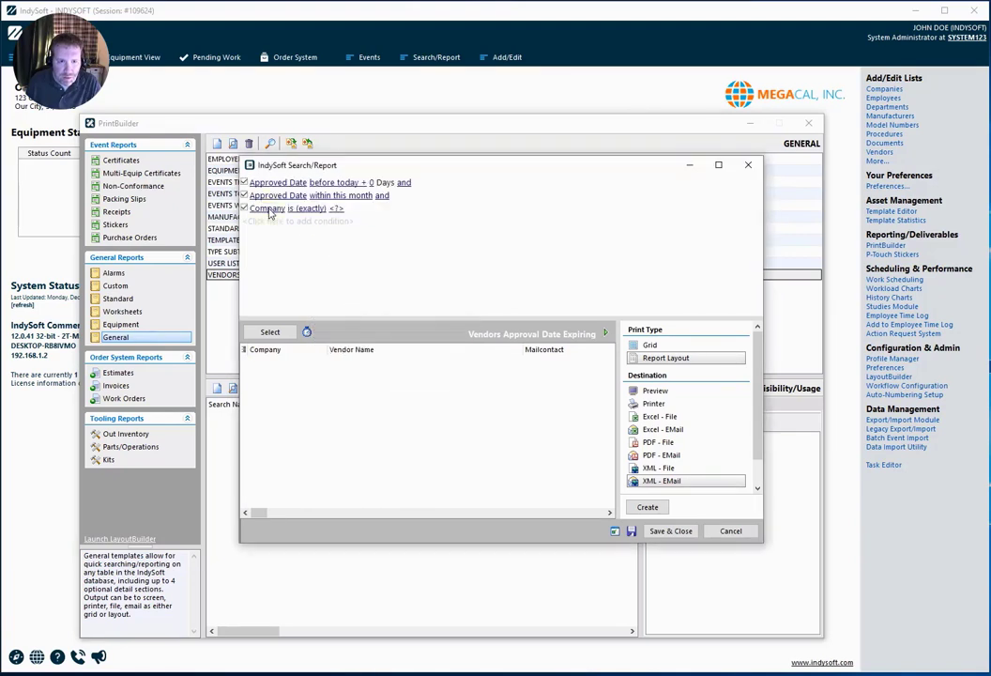
left_click(268, 208)
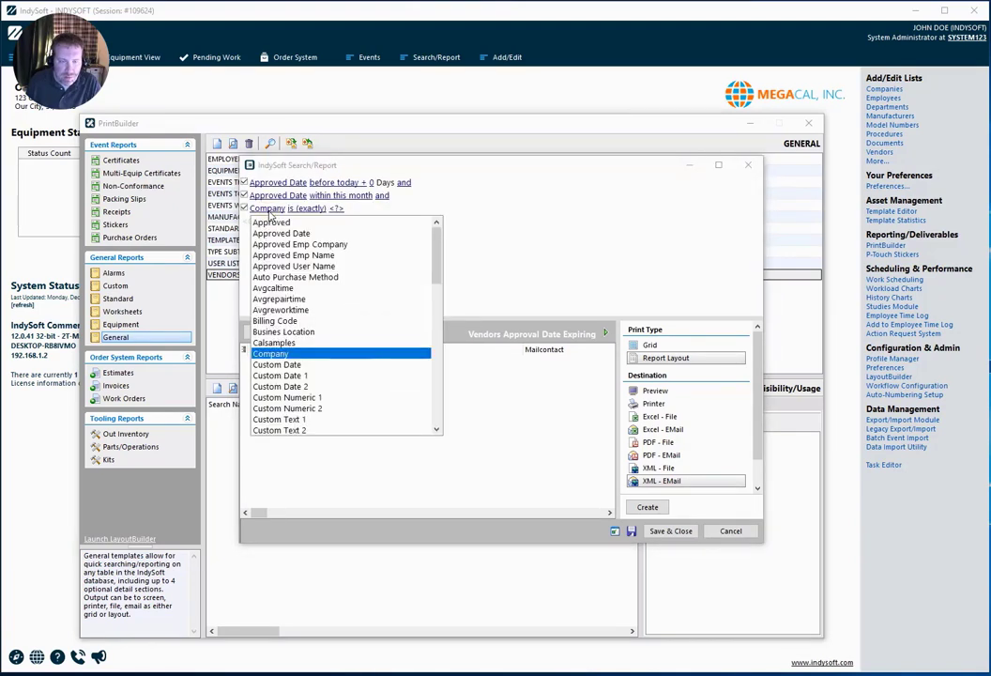
left_click(282, 233)
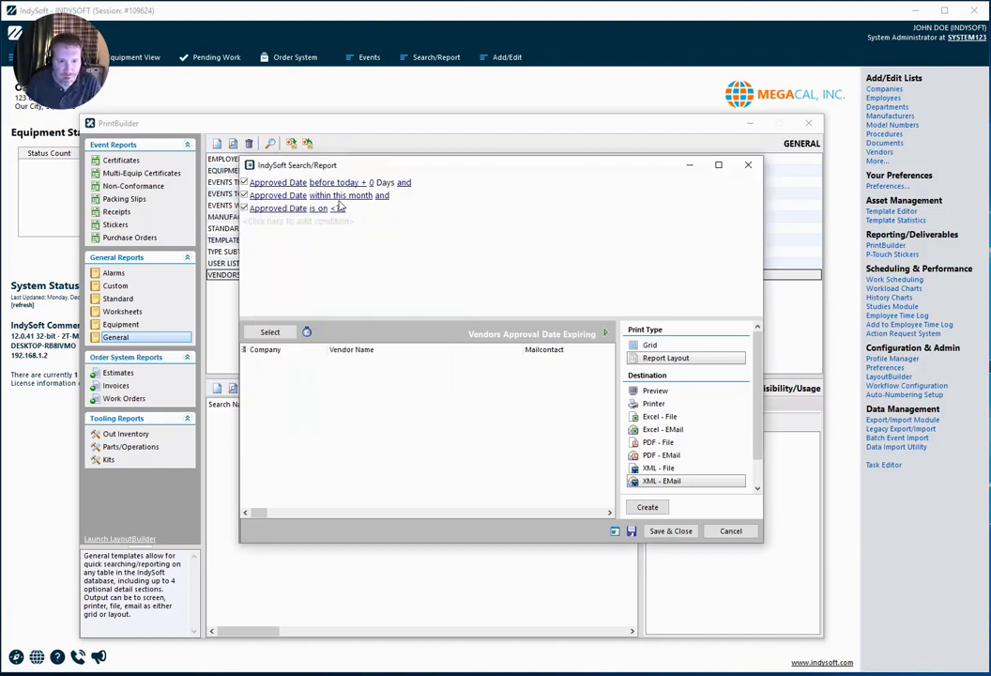
left_click(319, 208)
scroll(354, 287, "down", 4)
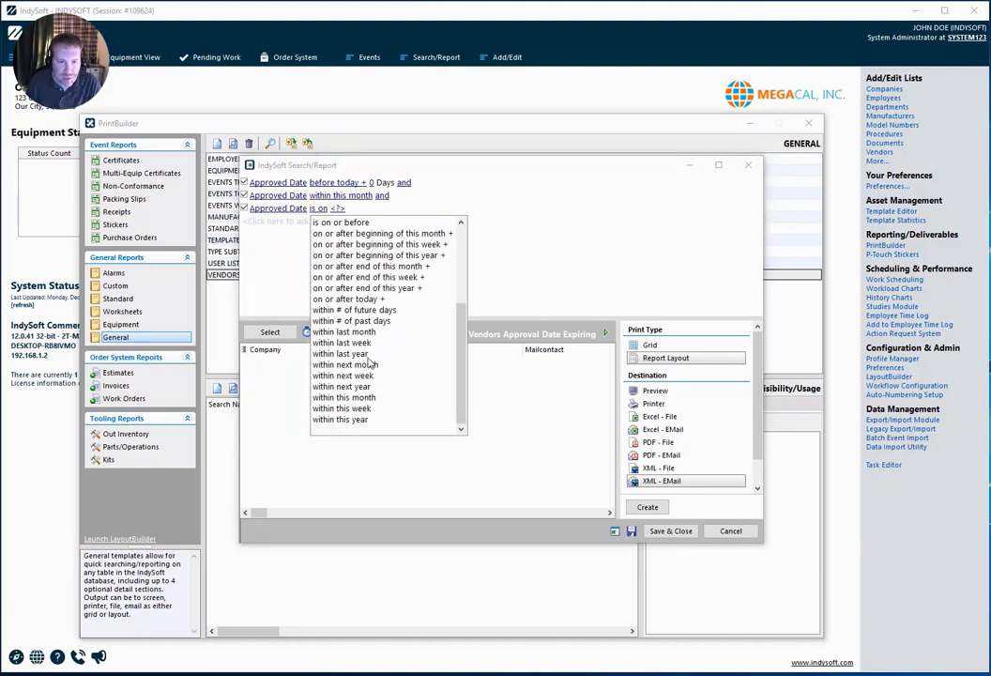
scroll(371, 340, "up", 1)
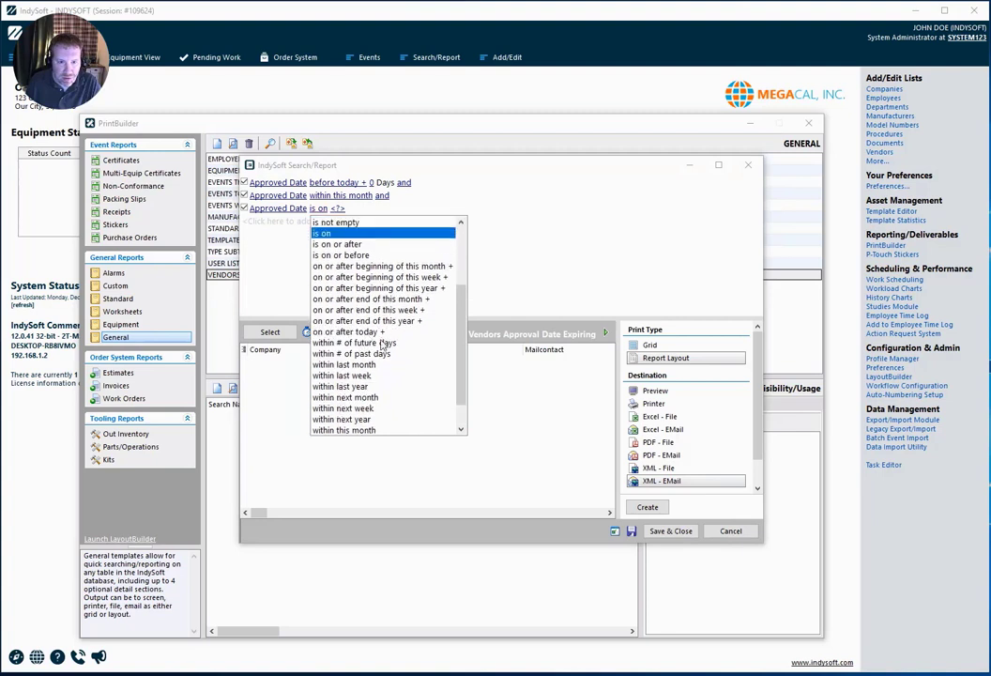
scroll(377, 349, "up", 1)
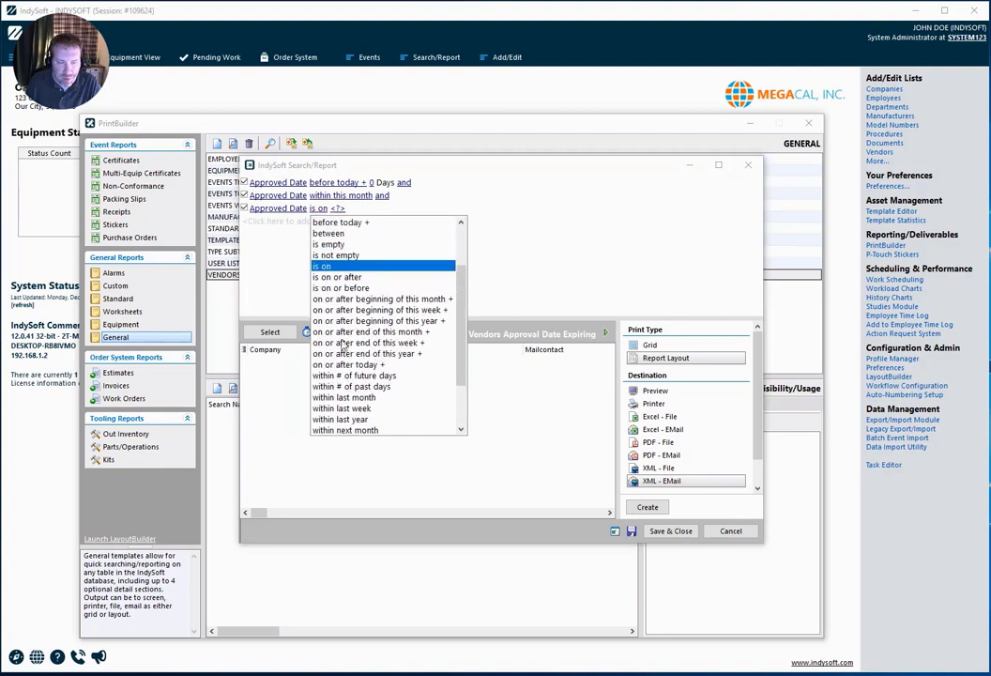
scroll(367, 340, "down", 2)
left_click(350, 363)
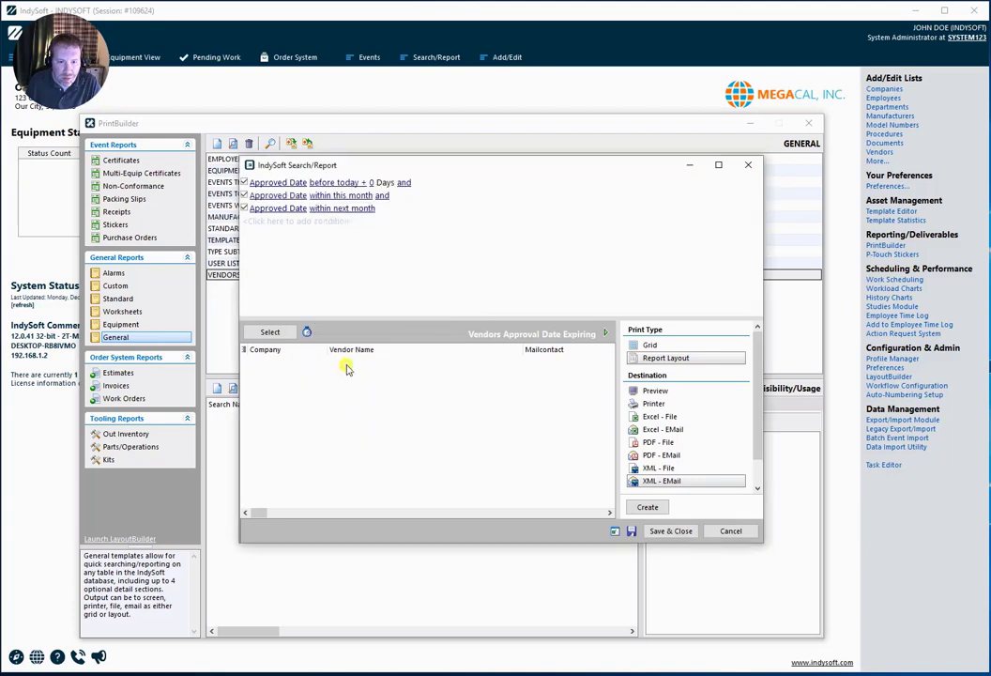
Join all three Approved Date conditions with 'or' instead of 'and'.
left_click(403, 182)
left_click(405, 207)
left_click(382, 195)
left_click(388, 222)
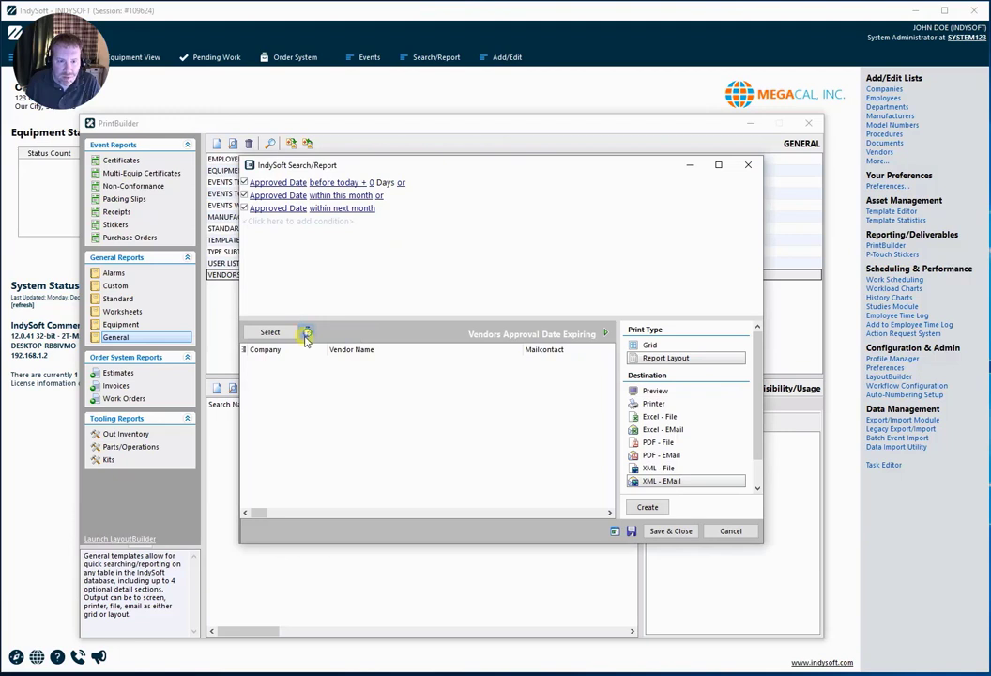
Check the record count of three vendors and save the report.
left_click(306, 333)
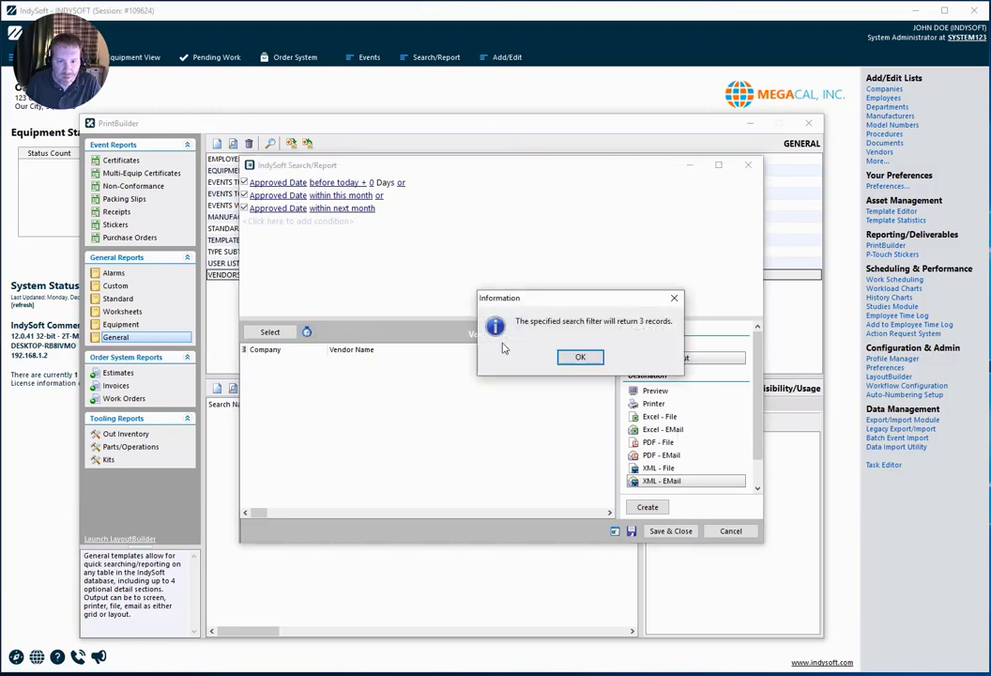
left_click(576, 356)
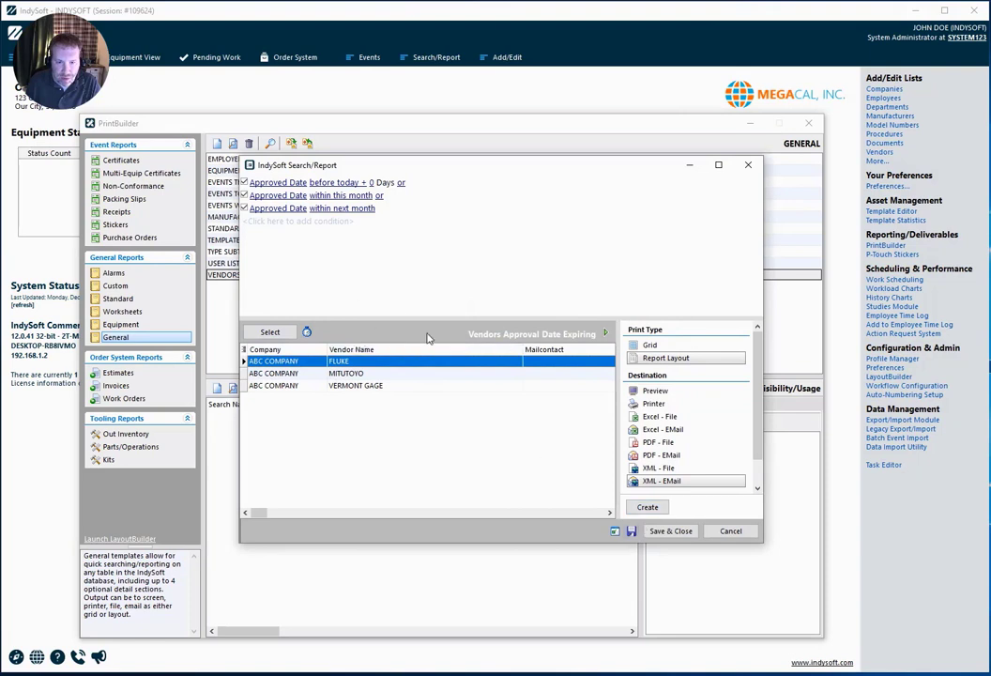
left_click(670, 530)
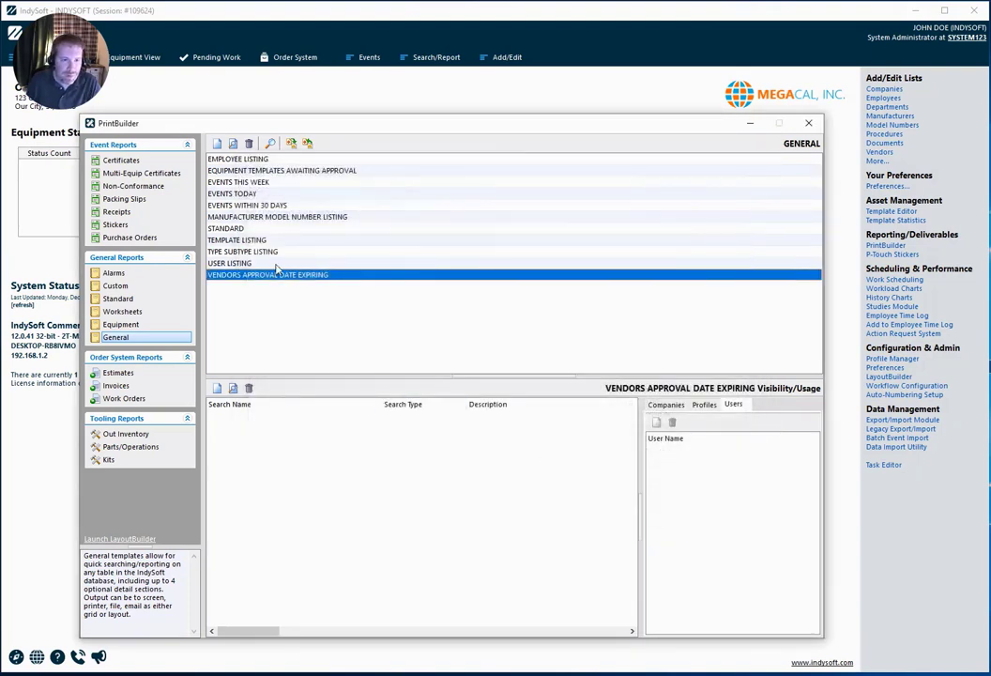
Create the general template 'SYSTEM ADMIN LOG', cloned from STANDARD.
left_click(217, 142)
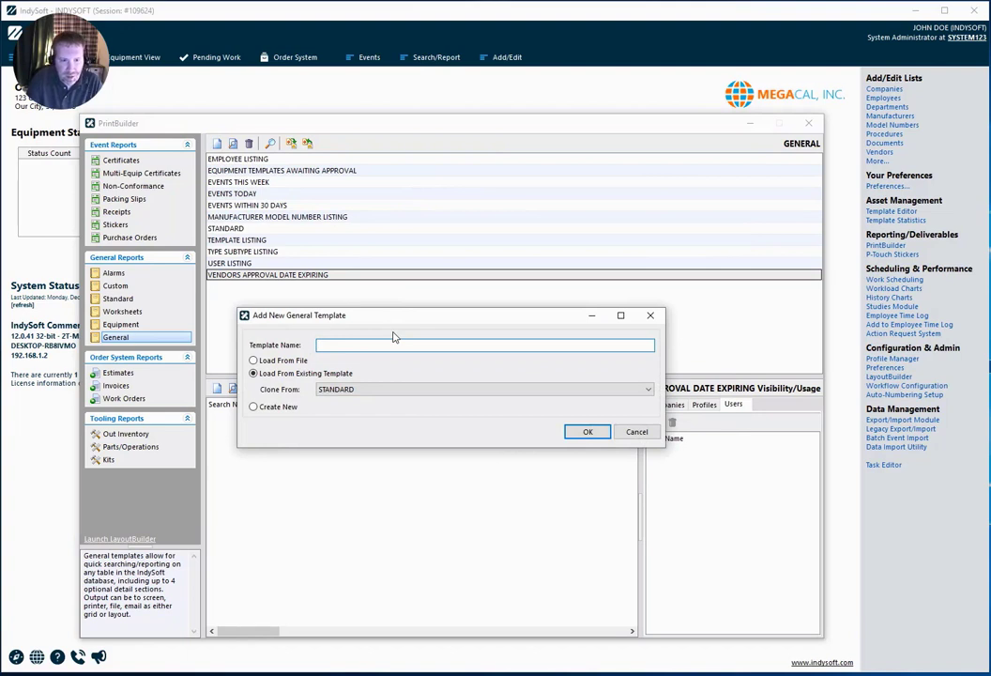
type("SYSTEM ADMIN LOG")
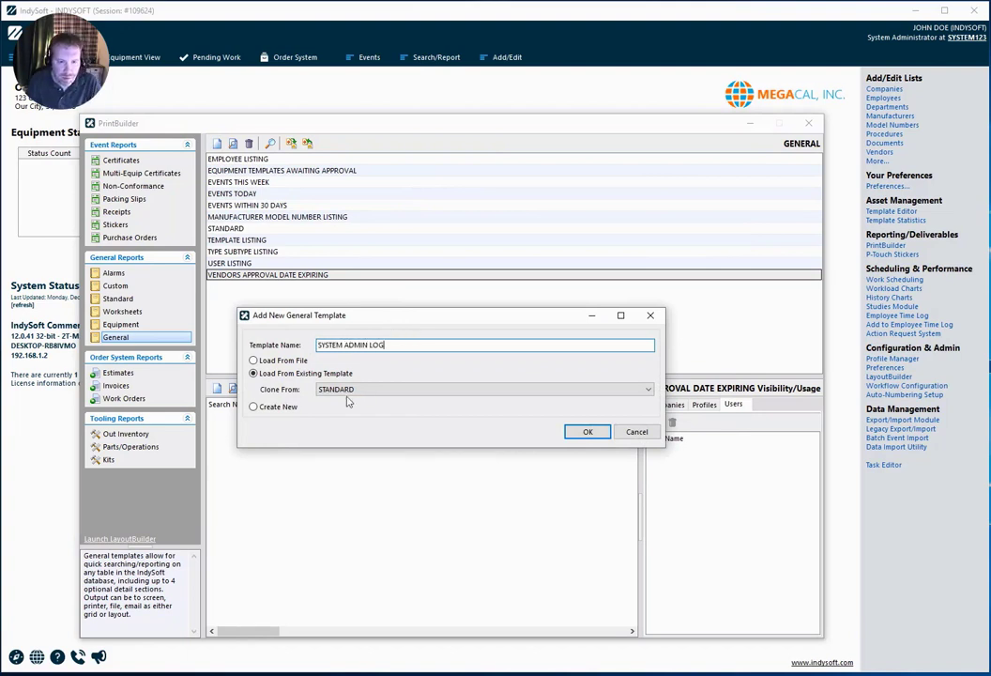
left_click(588, 431)
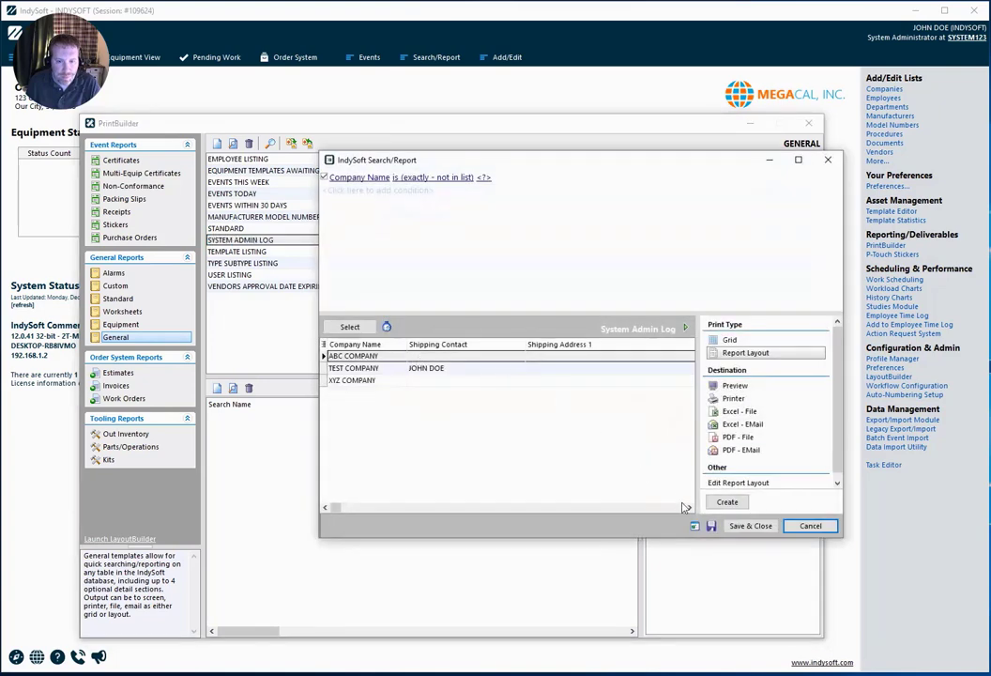
Change the report's search type to System Administrator Log.
left_click(471, 230)
left_click(592, 215)
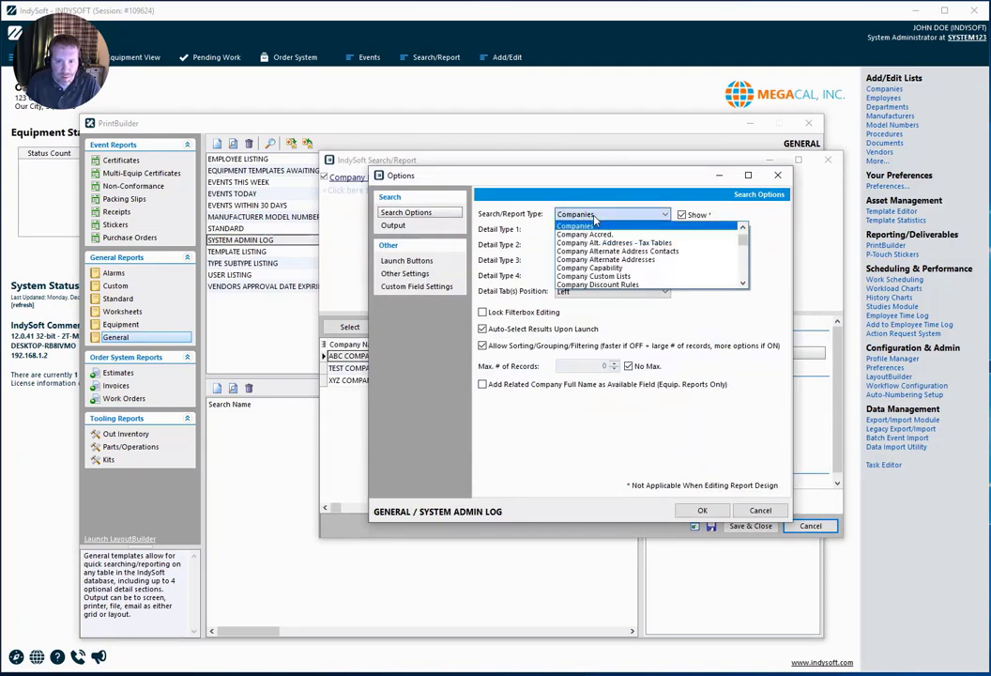
scroll(563, 216, "down", 10)
scroll(563, 215, "down", 6)
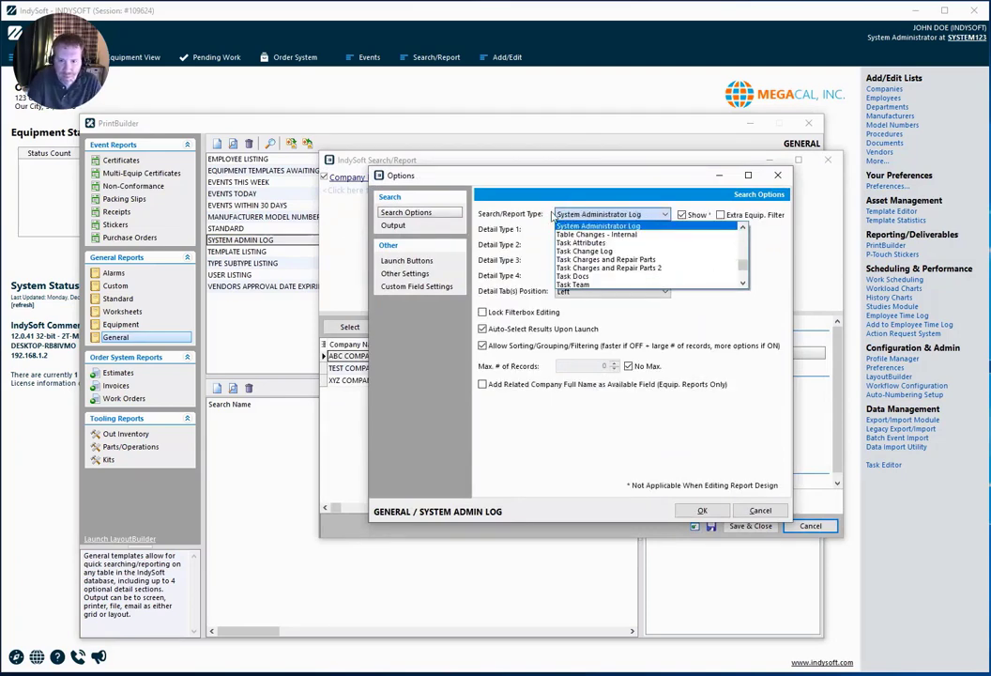
left_click(593, 228)
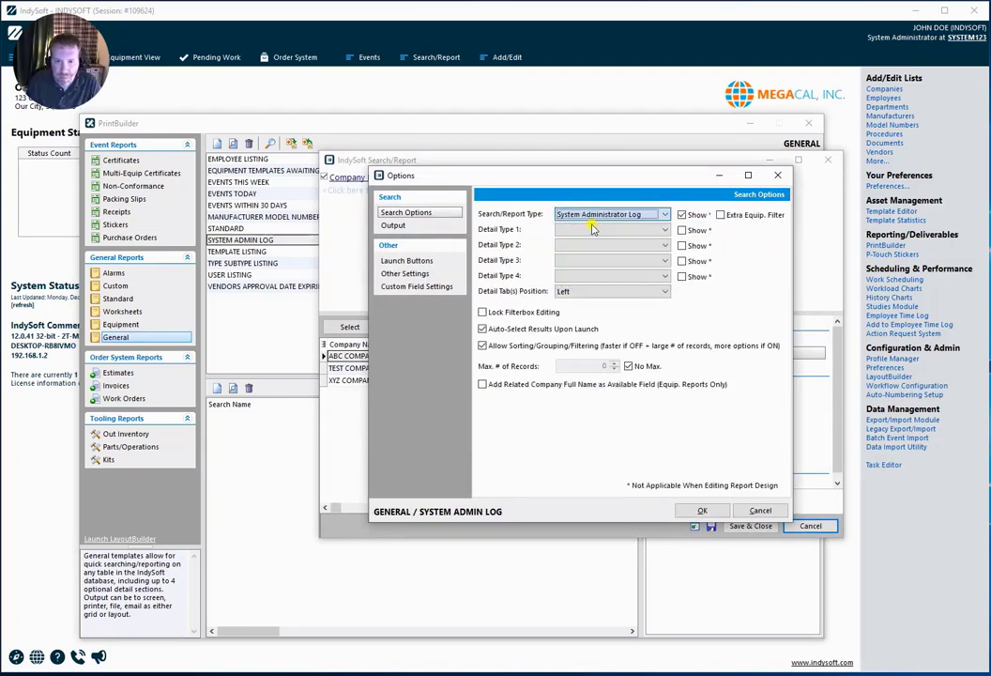
left_click(702, 510)
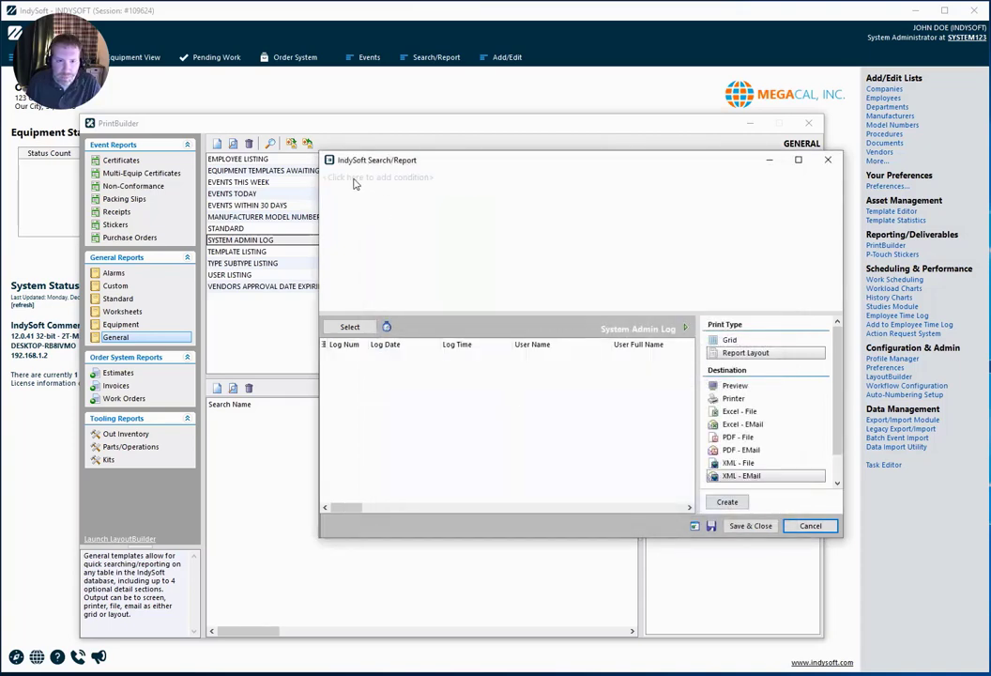
Add a Log Date condition using the 'between' operator.
left_click(355, 178)
left_click(349, 177)
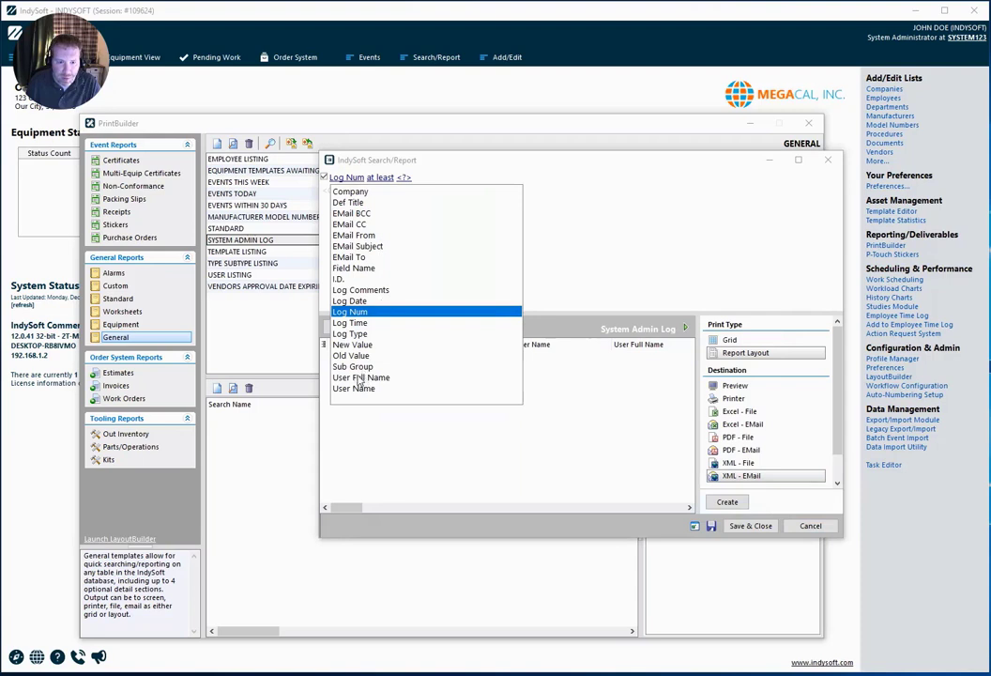
left_click(360, 300)
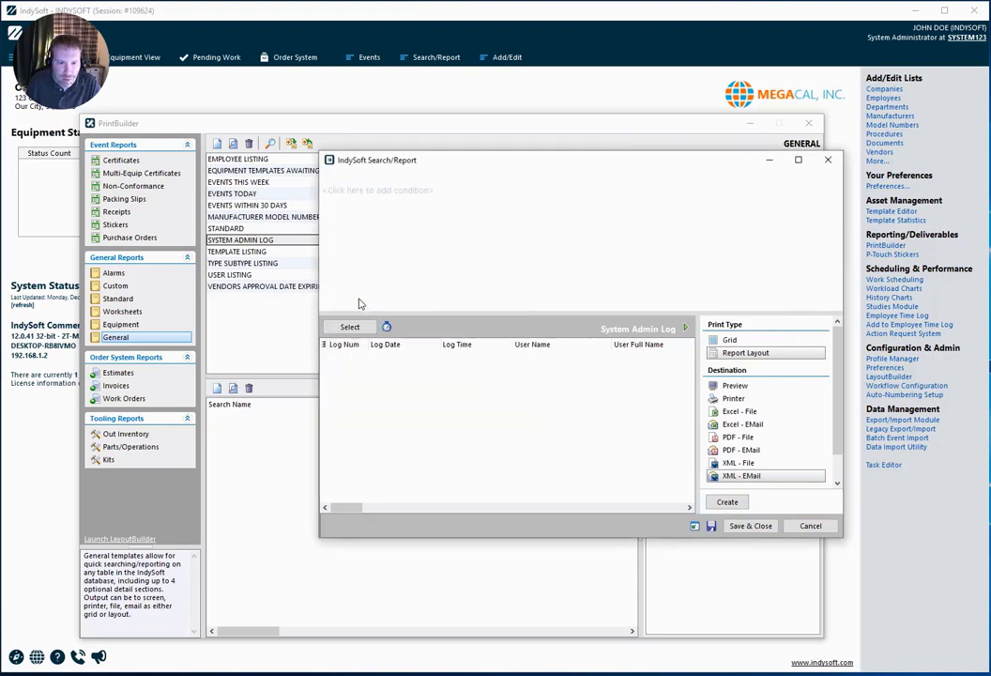
left_click(374, 179)
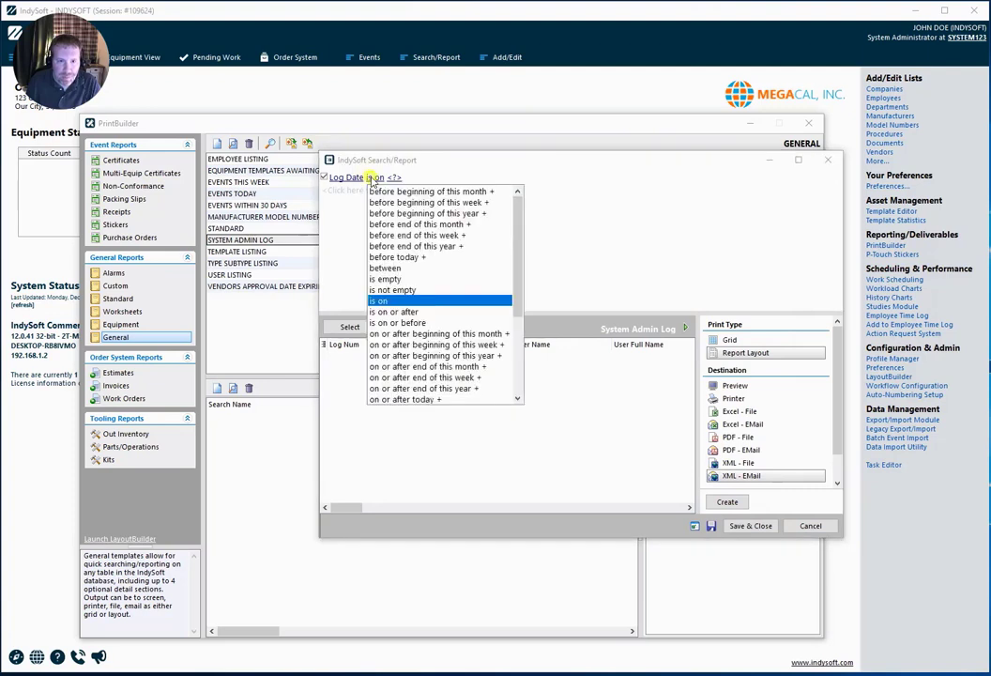
left_click(388, 269)
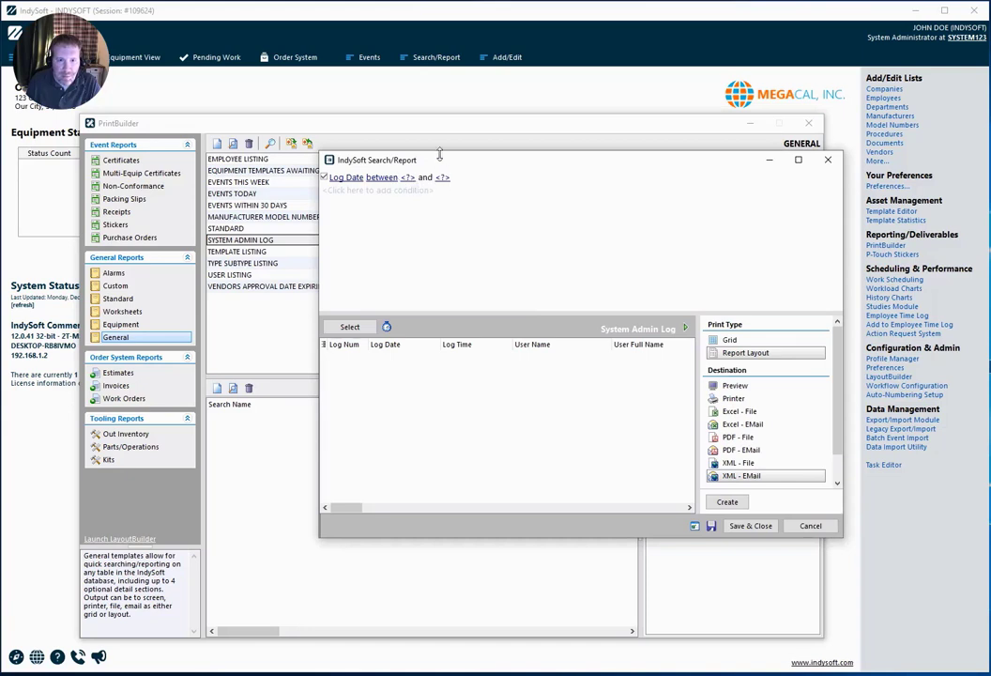
left_click_drag(439, 153, 392, 167)
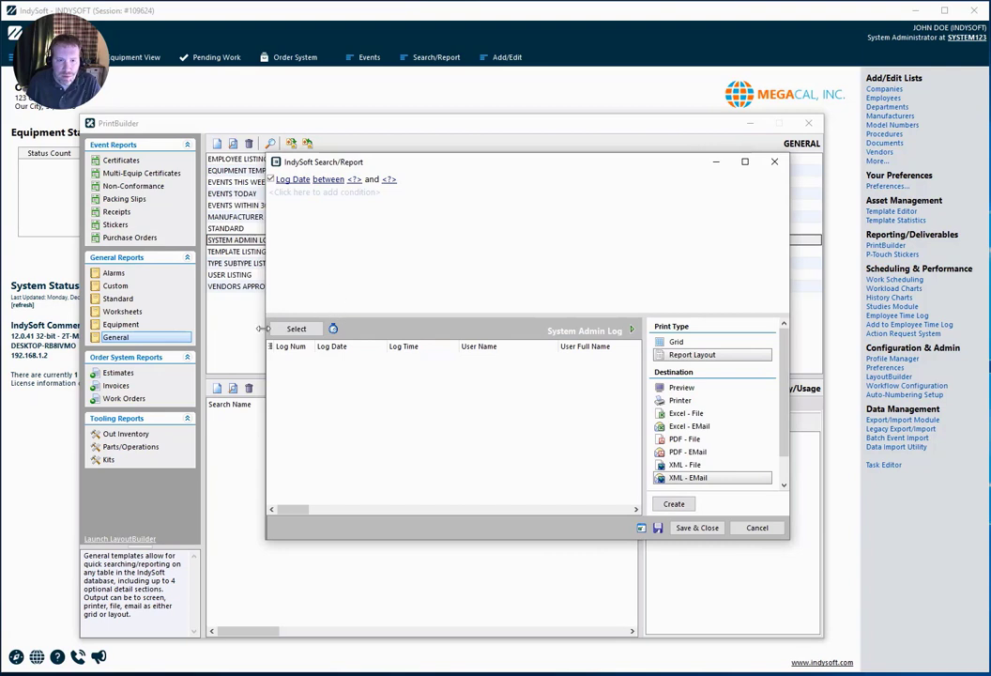
Add systemwide usage entries for SYSTEM ADMIN LOG, VENDORS APPROVAL DATE EXPIRING and EQUIPMENT TEMPLATES AWAITING APPROVAL.
left_click(695, 529)
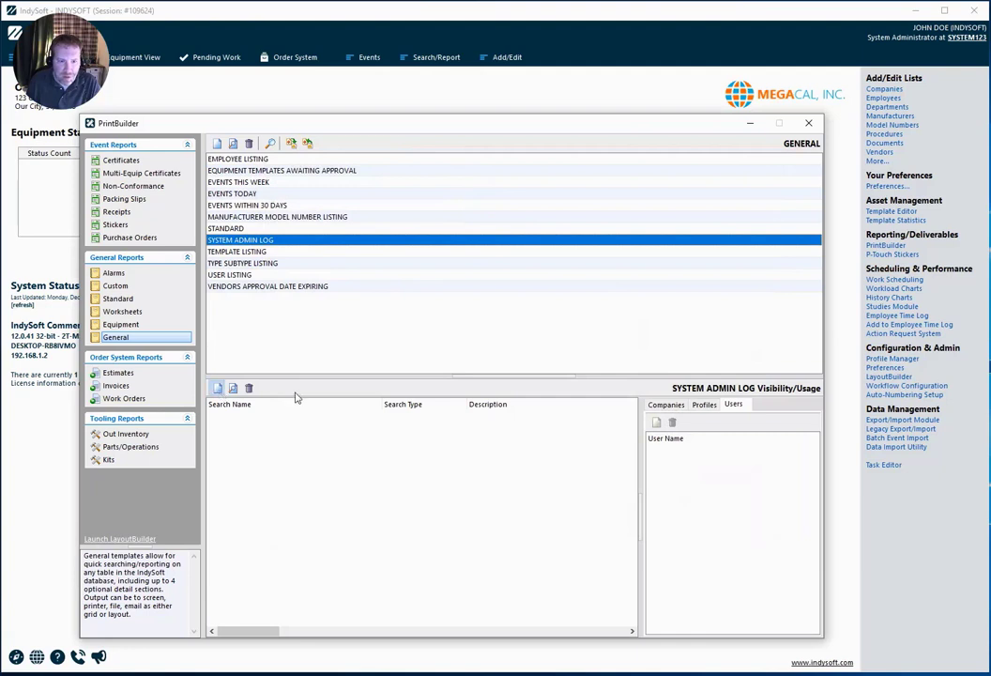
left_click(217, 388)
left_click_drag(421, 263, 414, 321)
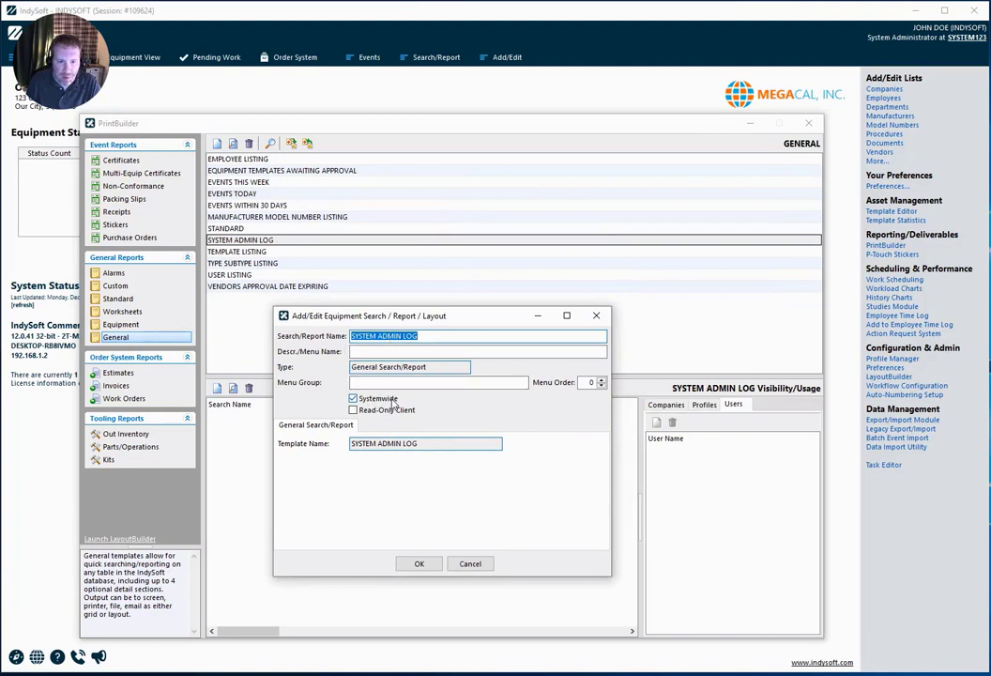
left_click(420, 564)
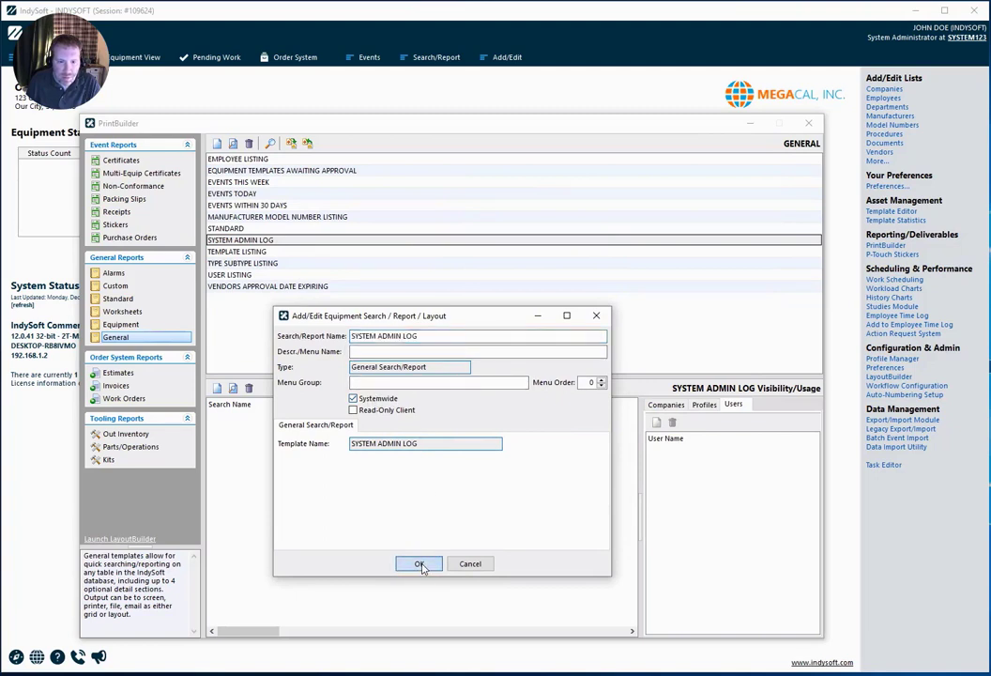
left_click(246, 286)
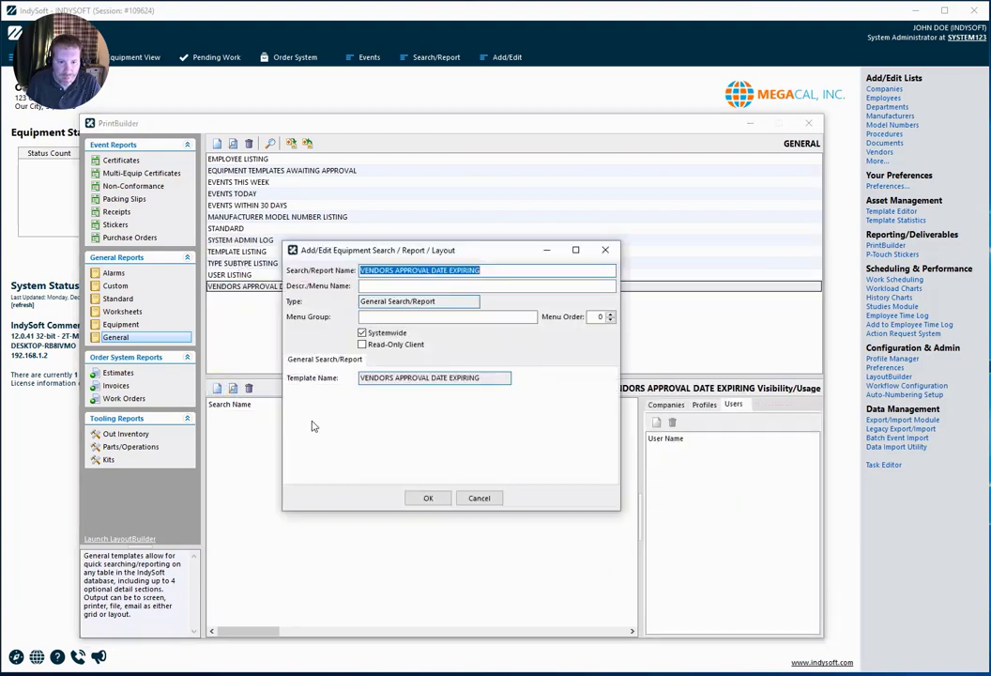
left_click(476, 496)
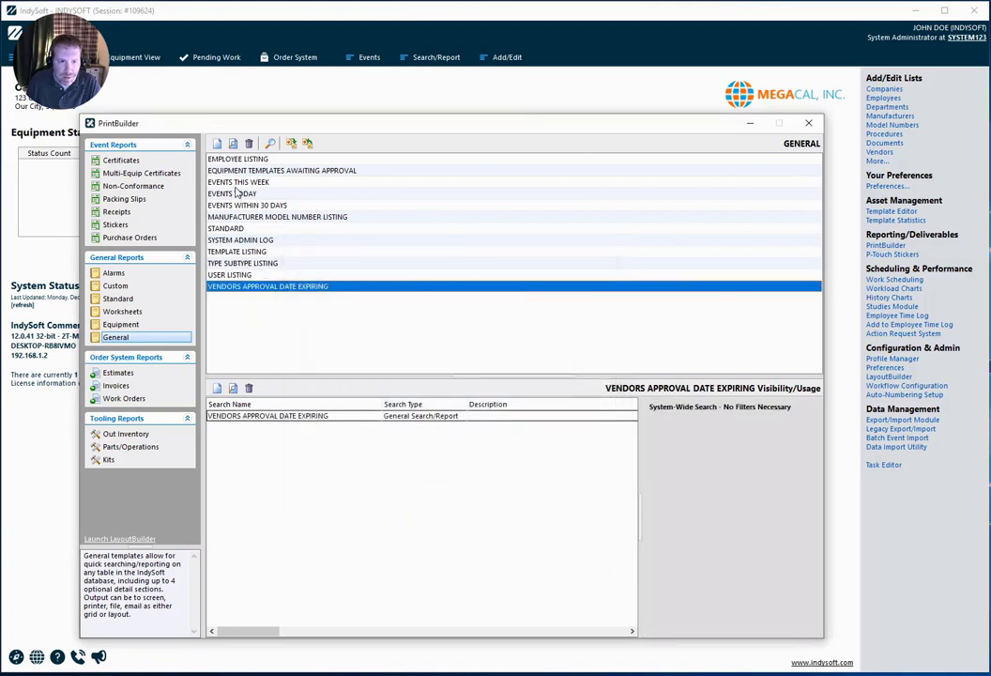
left_click(238, 171)
left_click(225, 392)
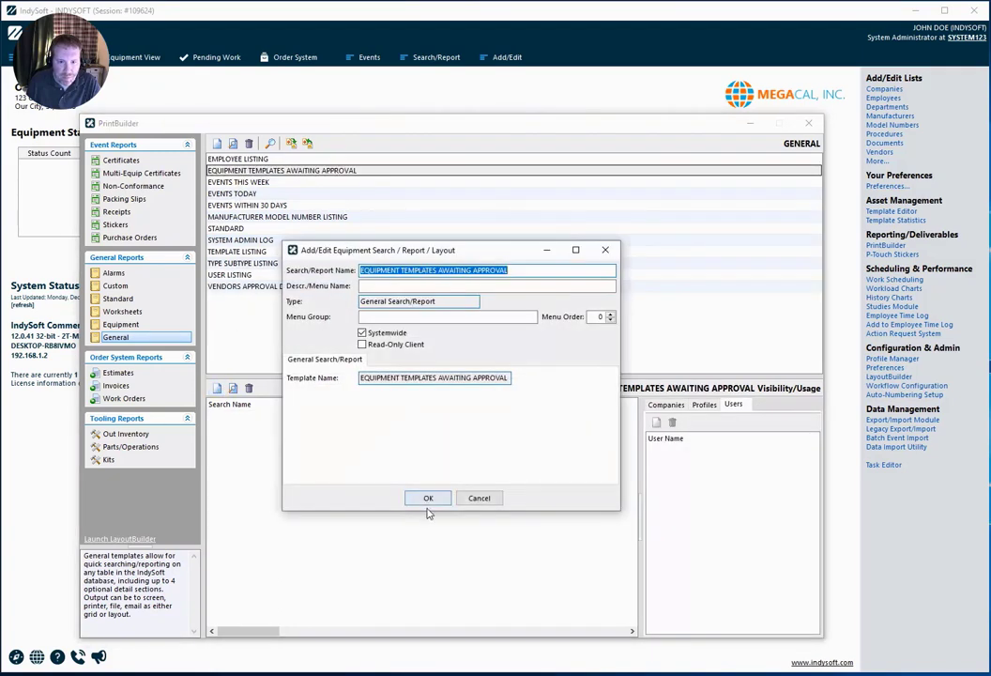
left_click(428, 503)
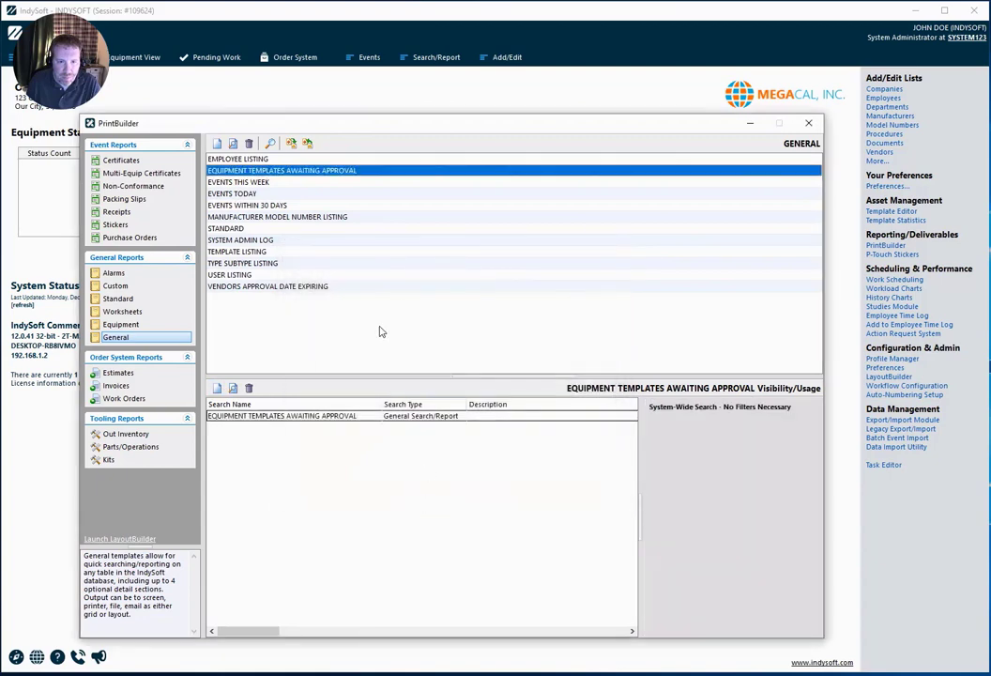
Close PrintBuilder and open the current MULTIPANEL-MAIN home layout in Layout Designer.
left_click(808, 127)
right_click(469, 233)
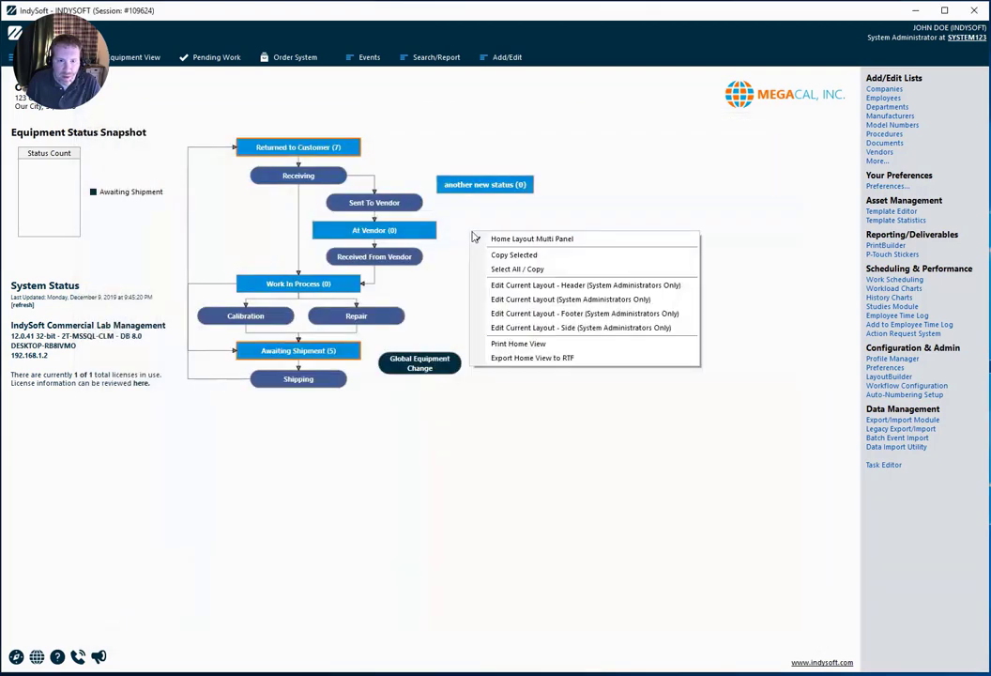
left_click(541, 300)
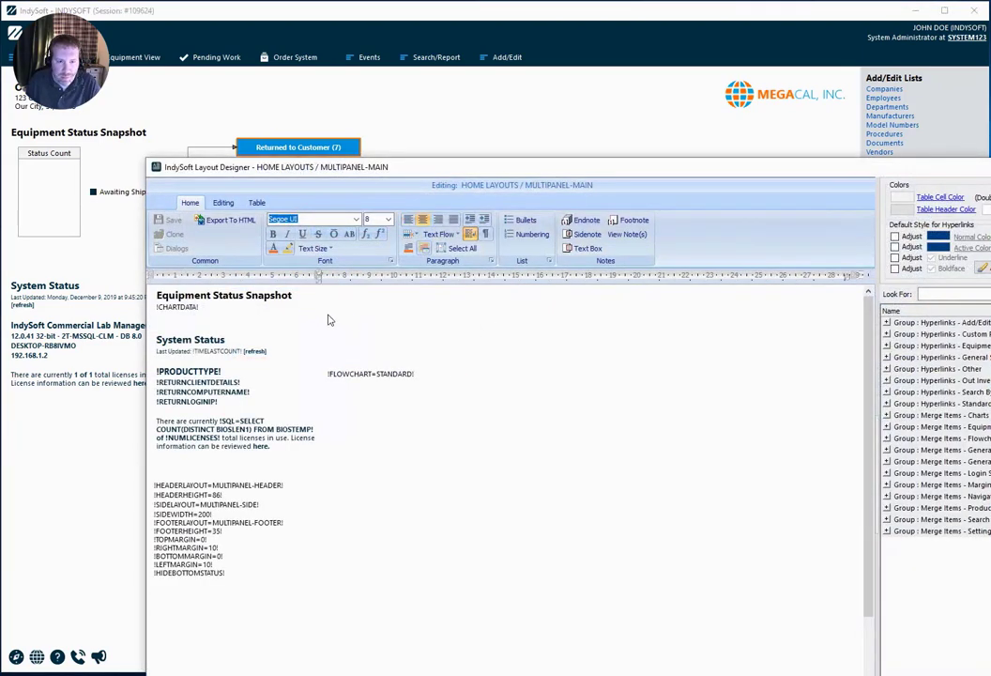
left_click_drag(510, 167, 507, 123)
Type the heading REPORTS and start a new line below it.
left_click(504, 282)
type("REPOR")
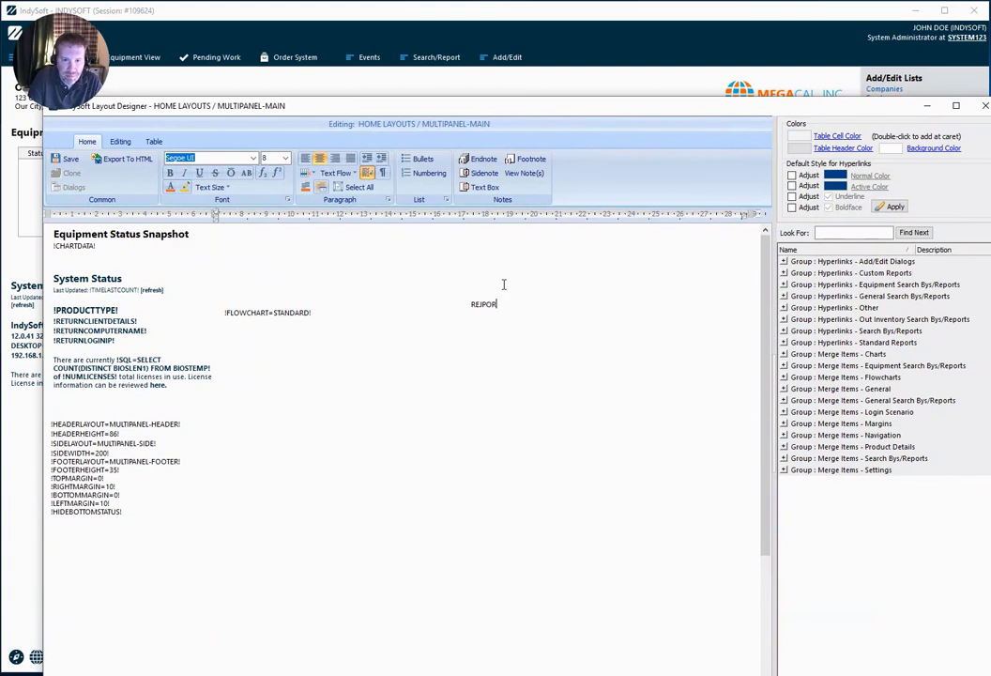
key("BackSpace")
key("BackSpace")
type("PORTS")
key("Return")
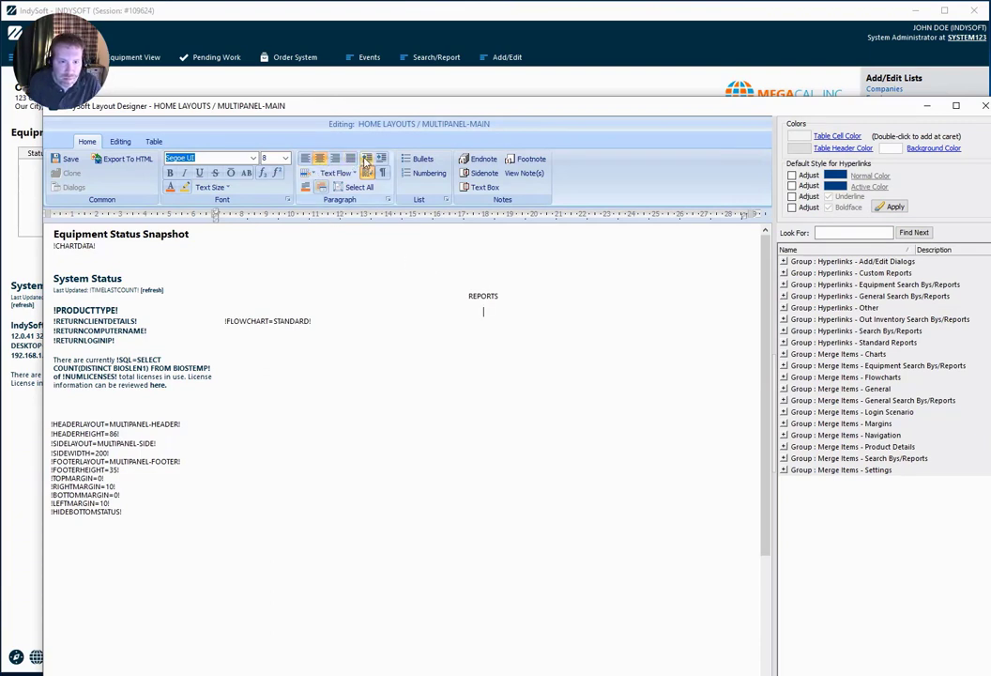
Add a bullet under REPORTS and expand the 'Hyperlinks - General Search Bys/Reports' group.
left_click(420, 158)
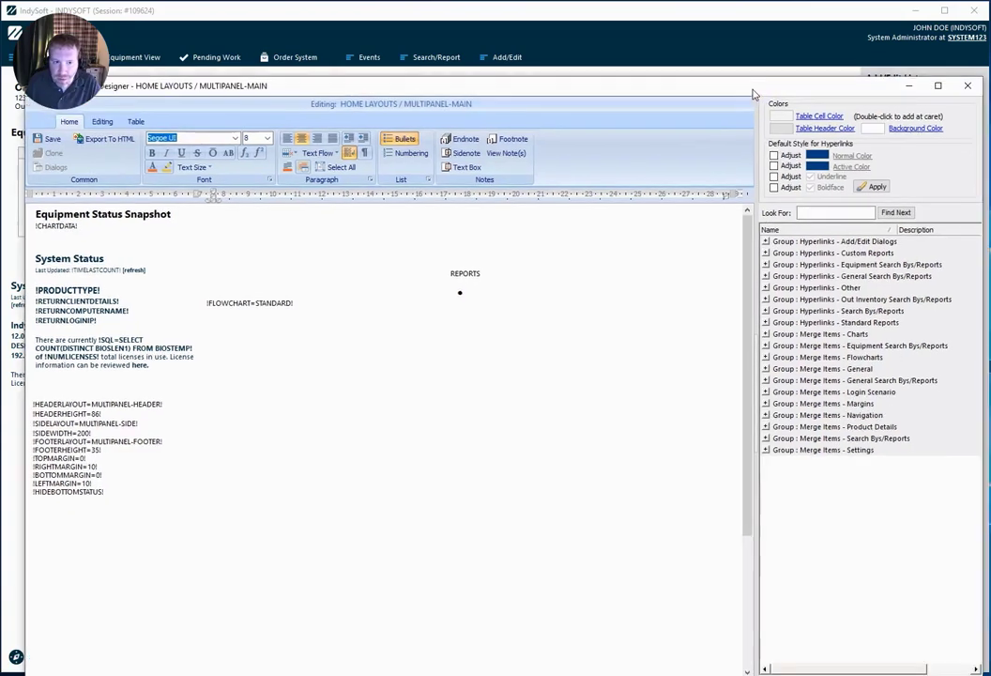
left_click(870, 274)
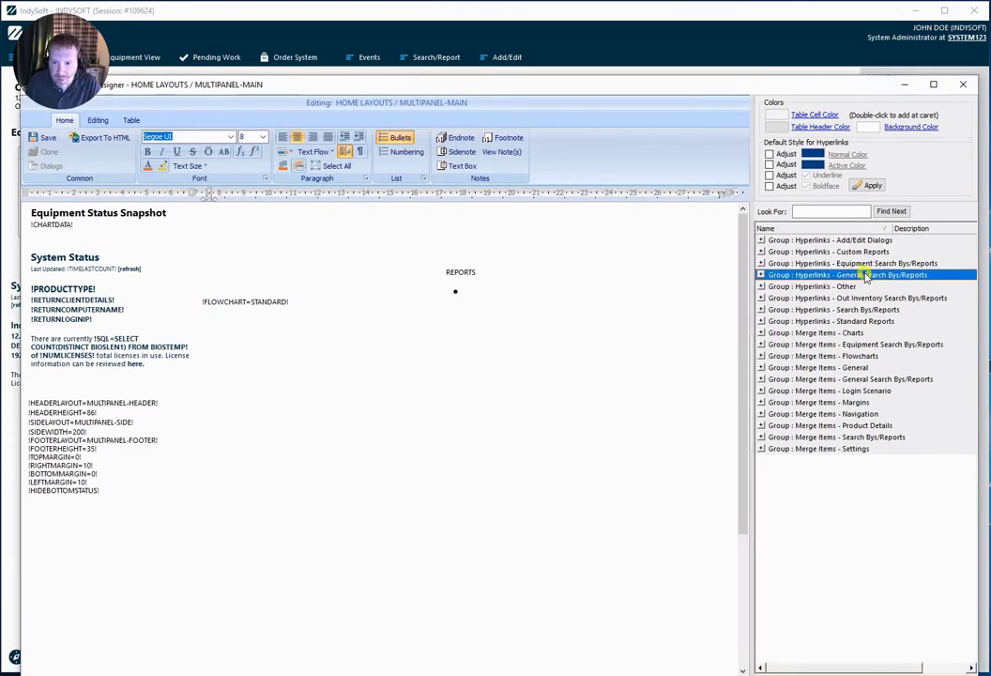
left_click(762, 275)
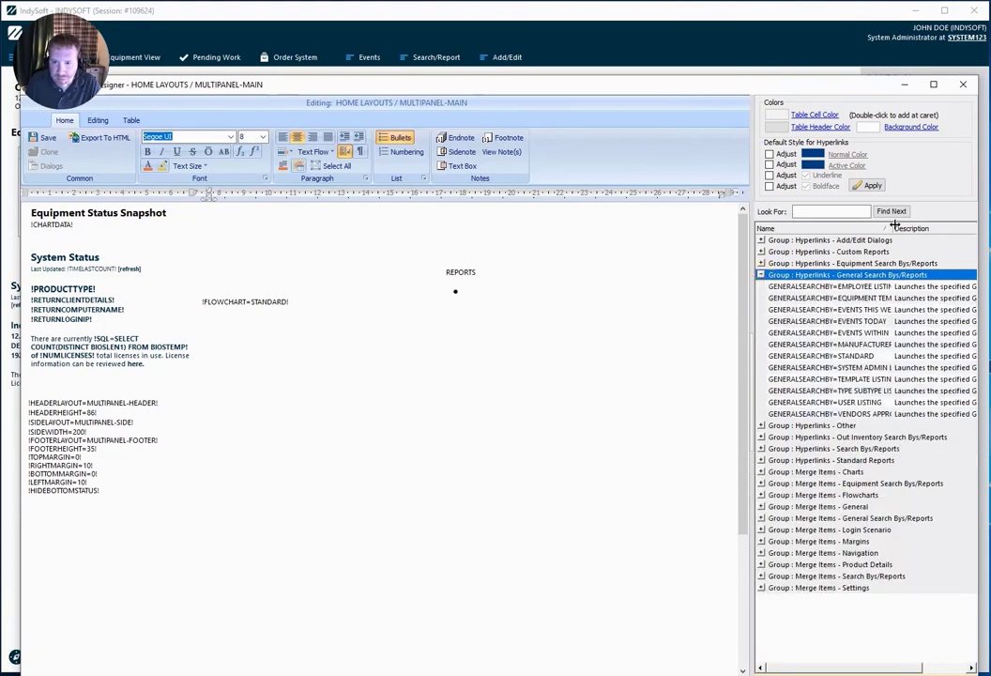
left_click_drag(894, 225, 958, 227)
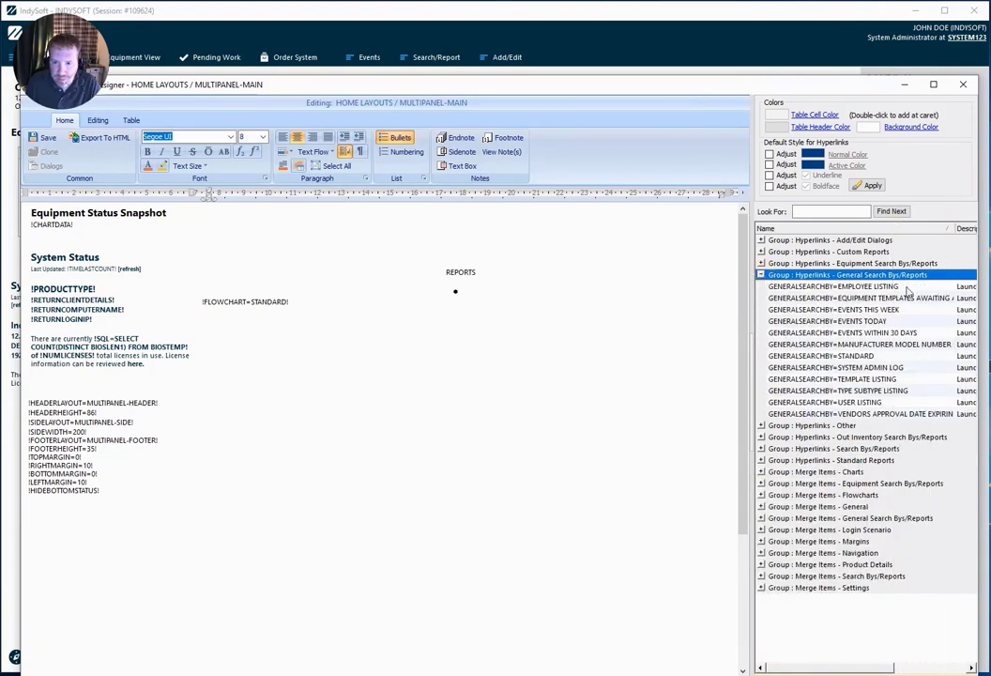
Type 'Equipment Templates Awaiting Approval' on the bullet, link it to GENERALSEARCHBY=EQUIPMENT TEMPLATES AWAITING APPROVAL, and start another bullet.
left_click(834, 298)
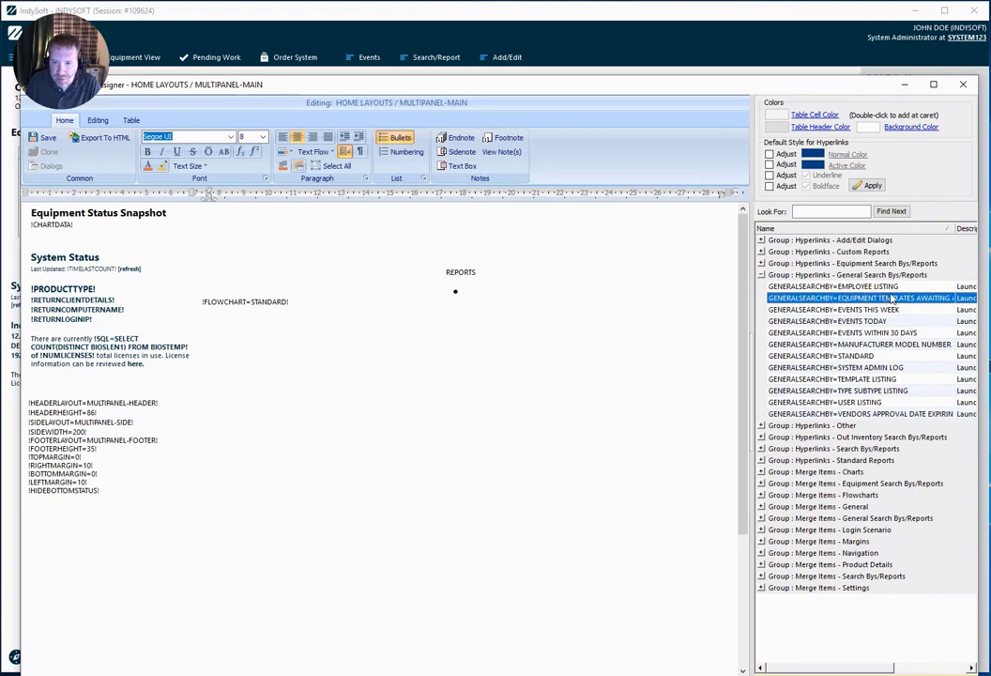
left_click(483, 293)
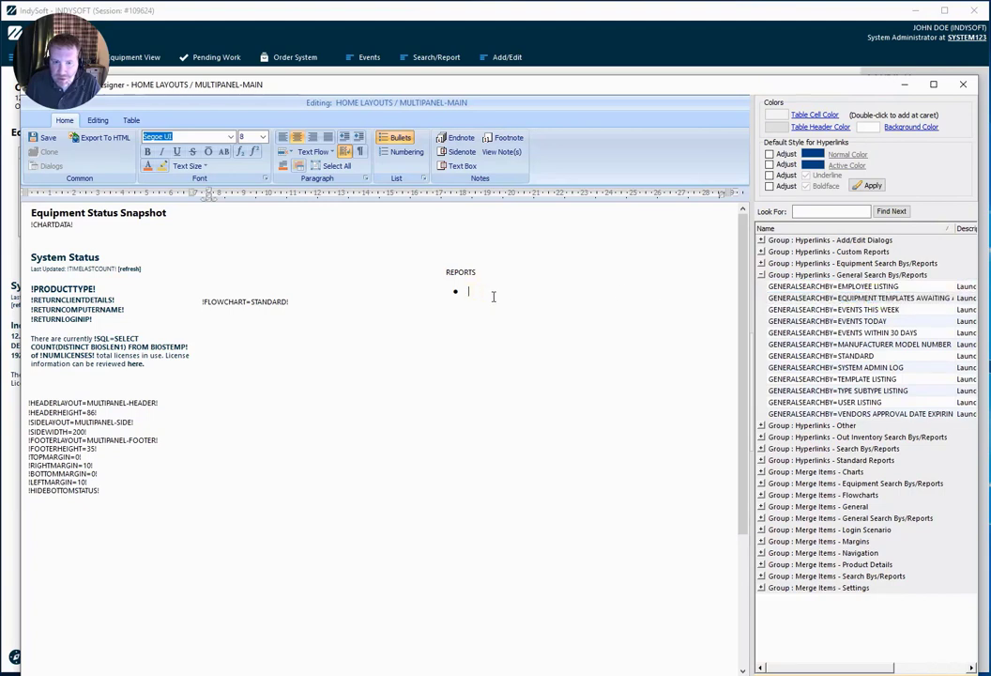
left_click(800, 300)
left_click(465, 291)
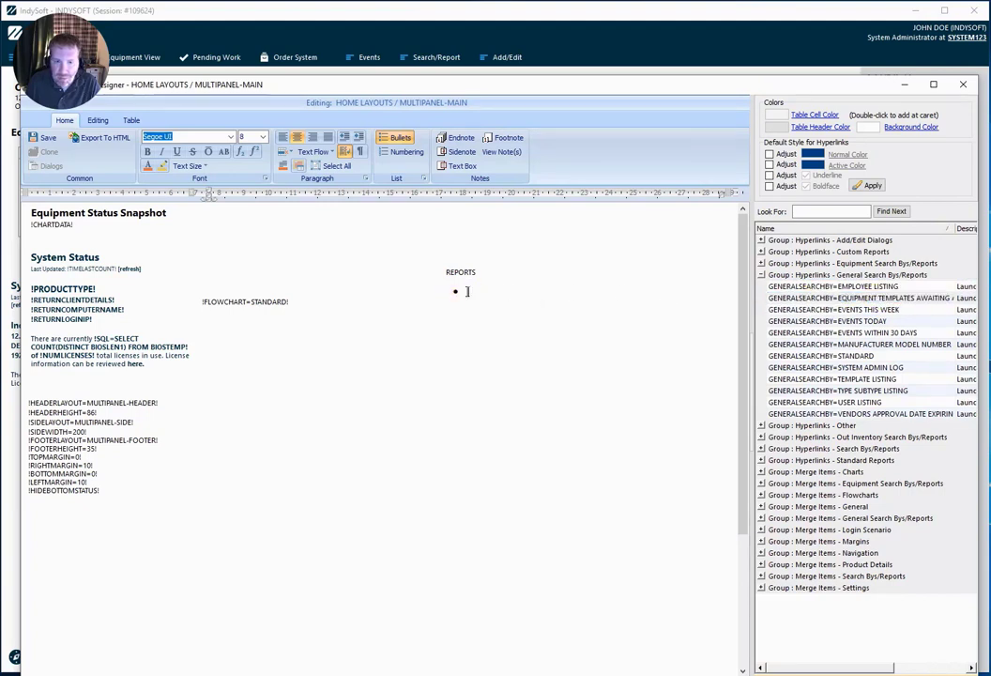
type("Eq")
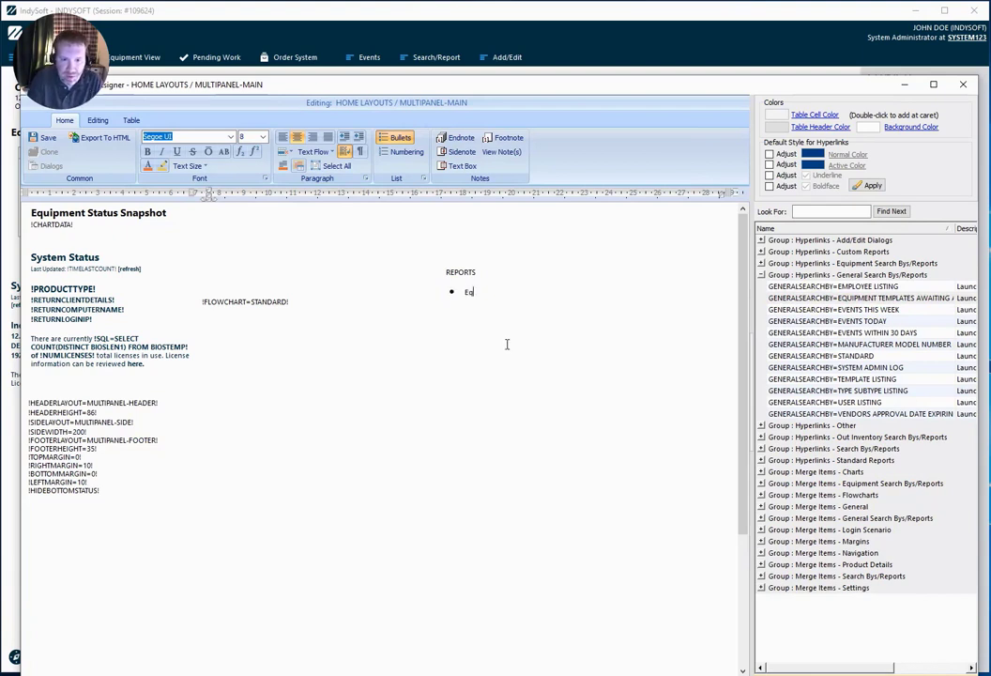
type("uipment ")
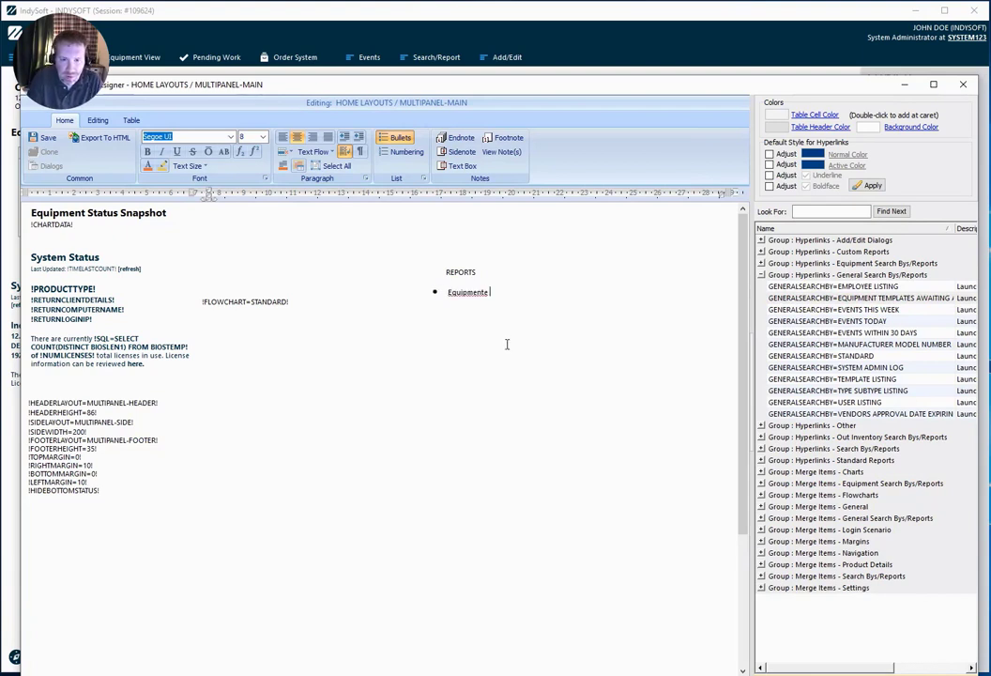
type("Templates Awaiting Appr")
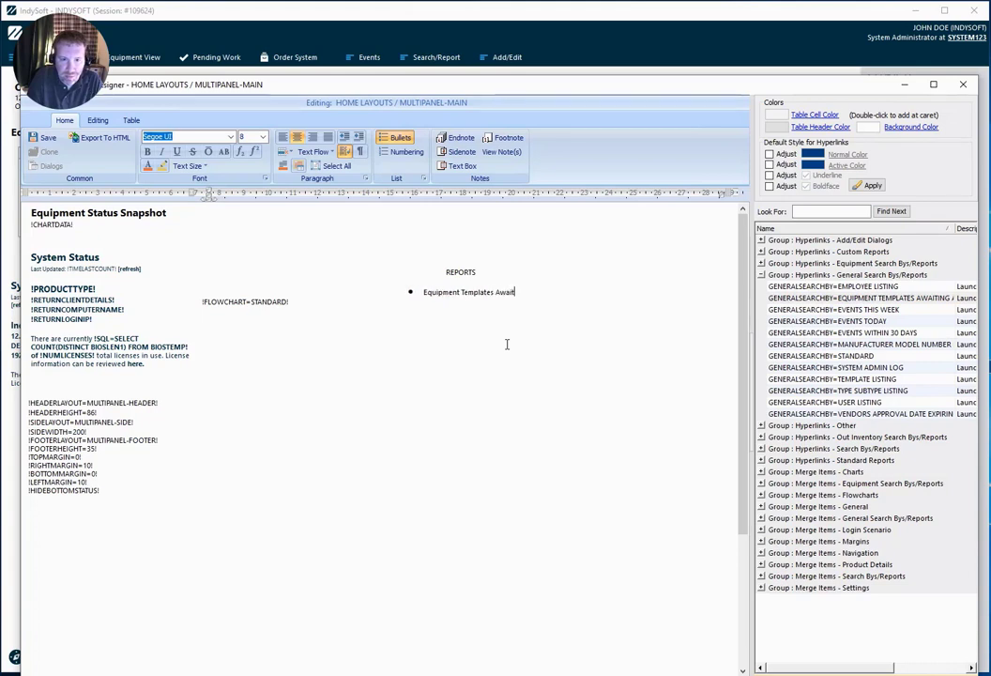
type("oval")
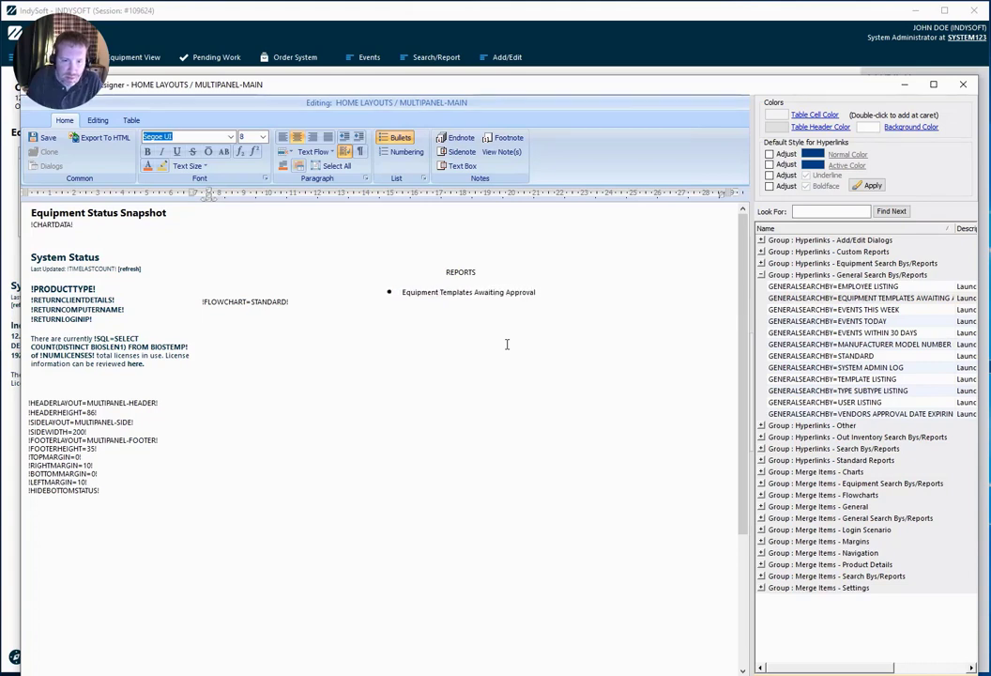
left_click_drag(403, 292, 528, 285)
double_click(851, 299)
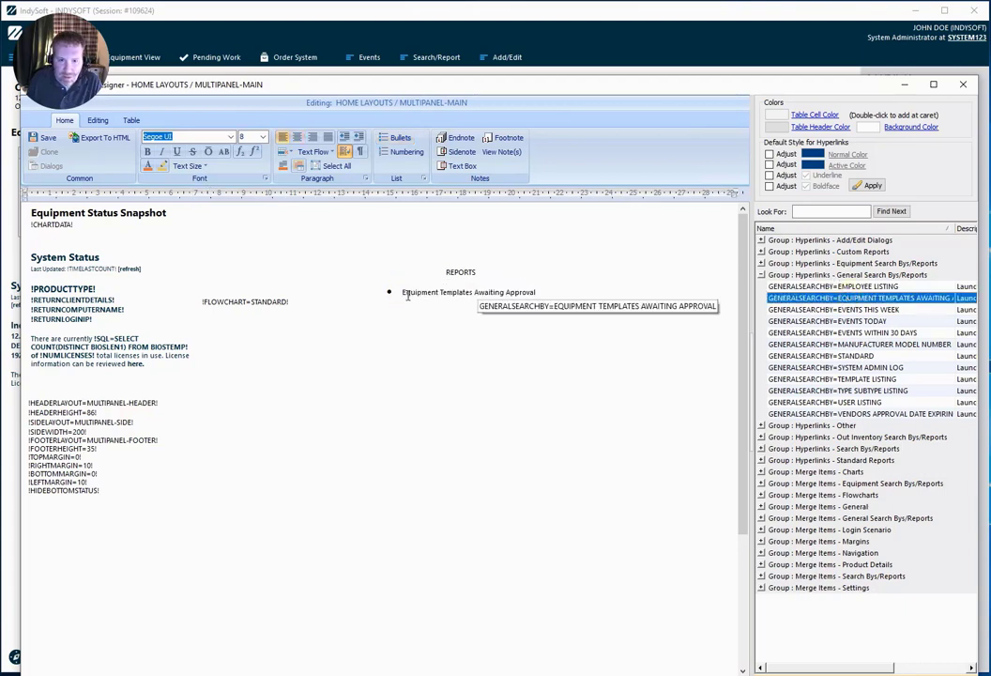
left_click(538, 292)
key("Return")
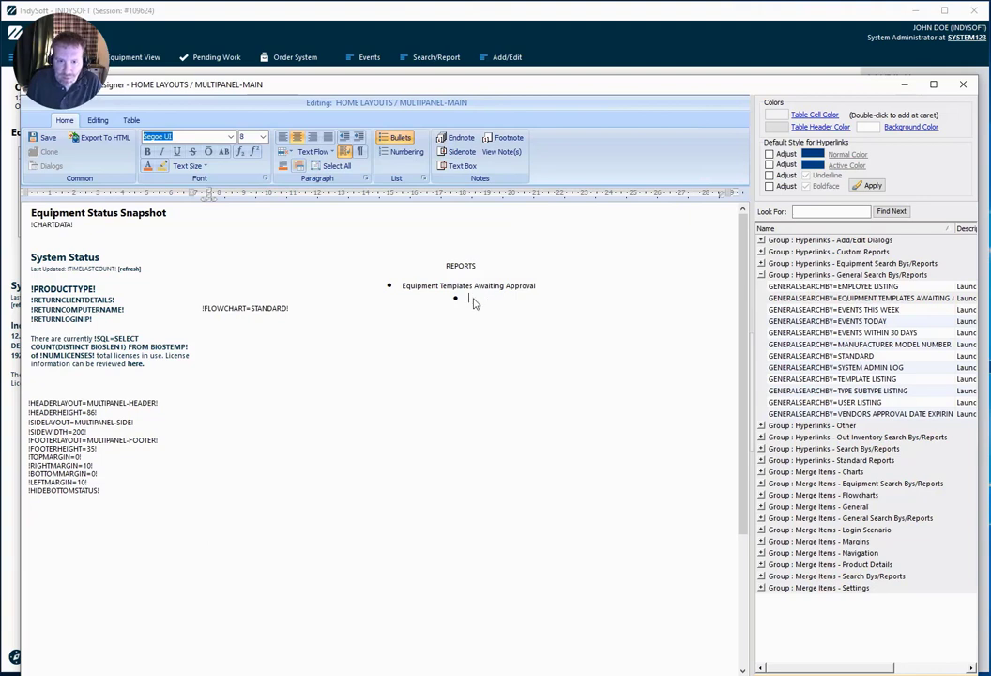
Enter 'Vendors Approval Date Expiring' on the new bullet and link it to its report entry.
type("Vendors Approval Date Expiring")
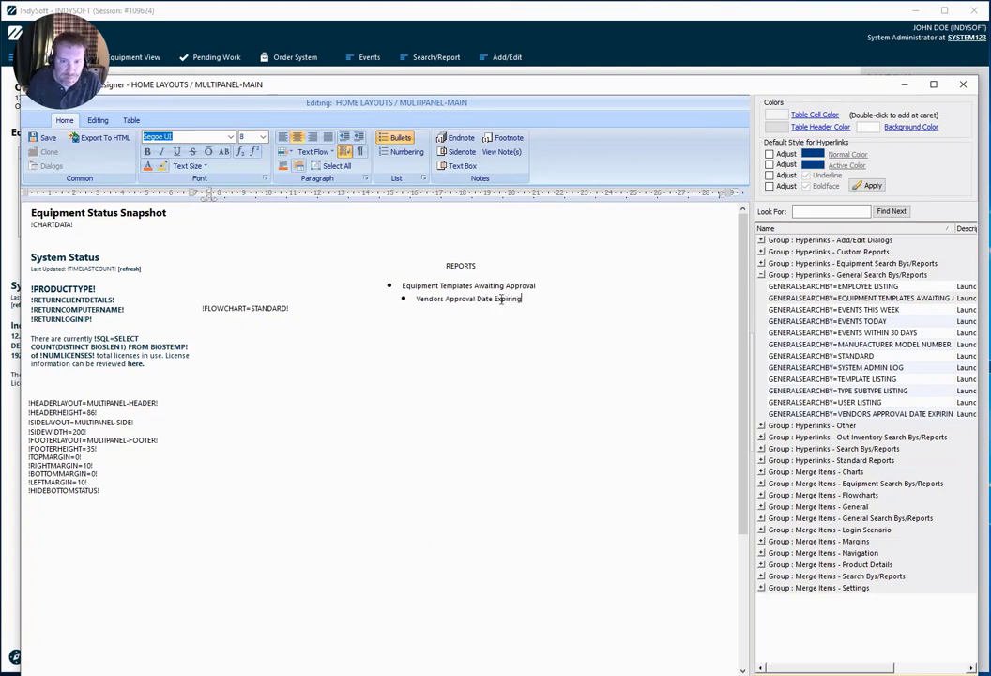
left_click_drag(533, 301, 421, 301)
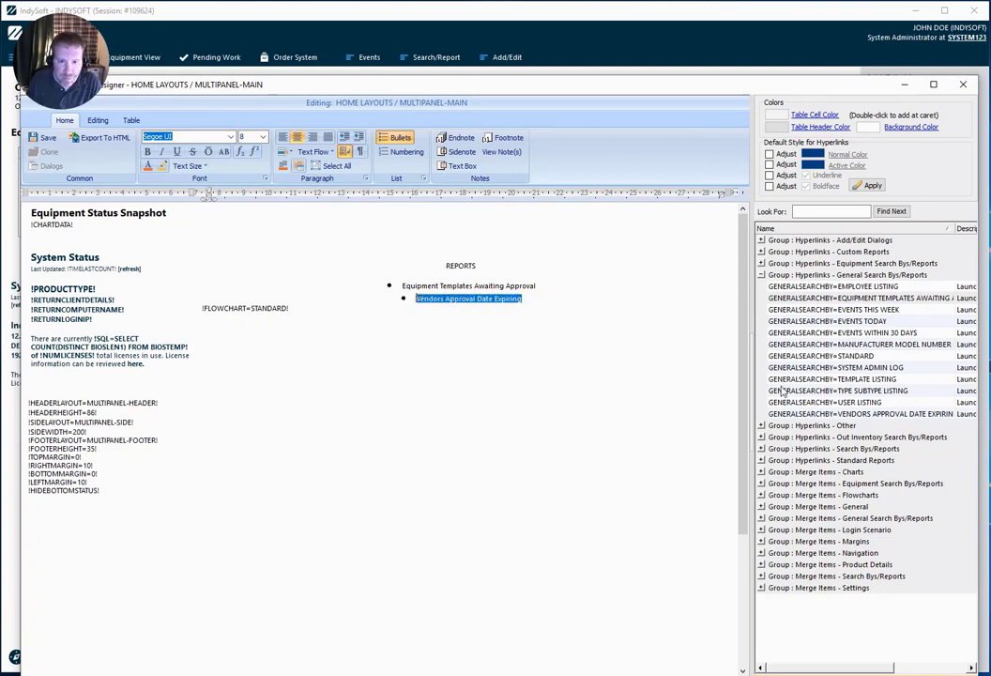
left_click_drag(842, 416, 734, 402)
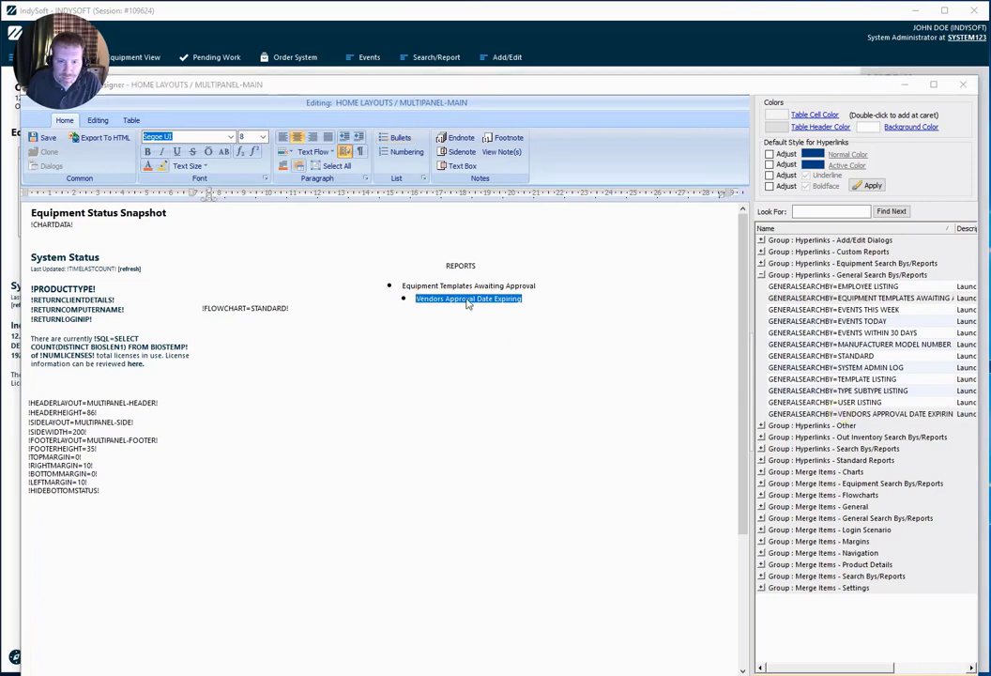
left_click(543, 306)
left_click_drag(533, 302, 413, 301)
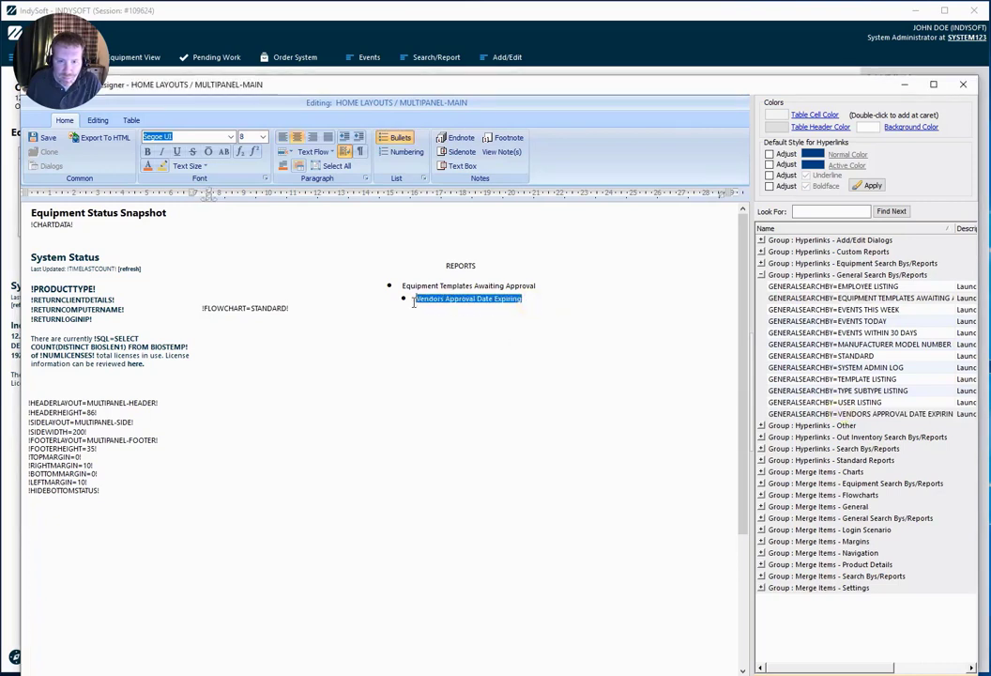
left_click(830, 417)
Add an indented 'System Admin Log' bullet below, linked to GENERALSEARCHBY=SYSTEM ADMIN LOG.
left_click(527, 302)
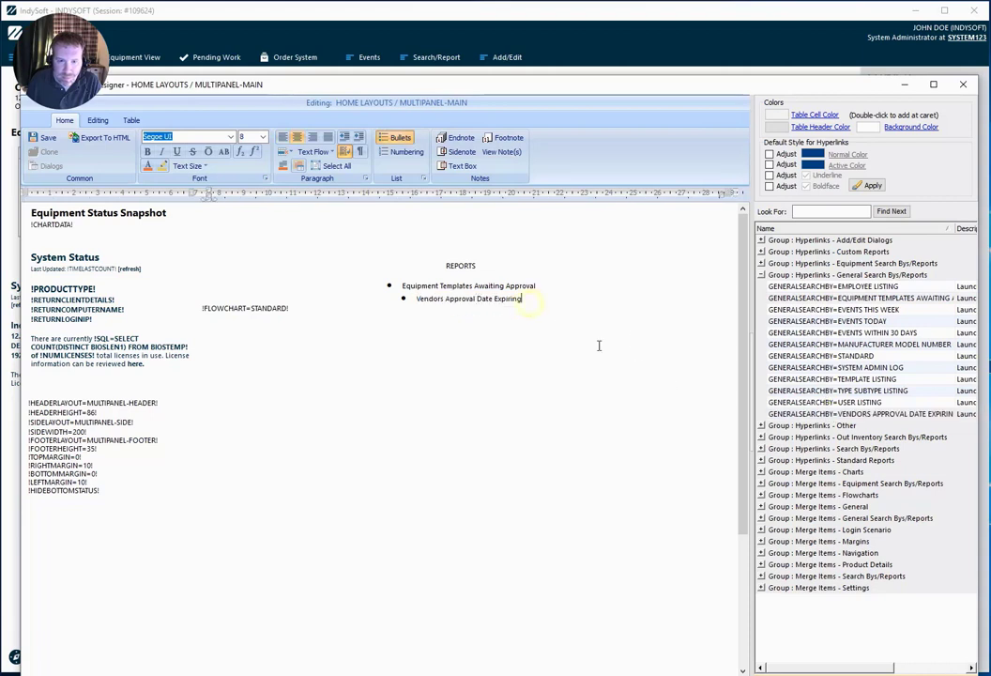
key("Return")
key("Tab")
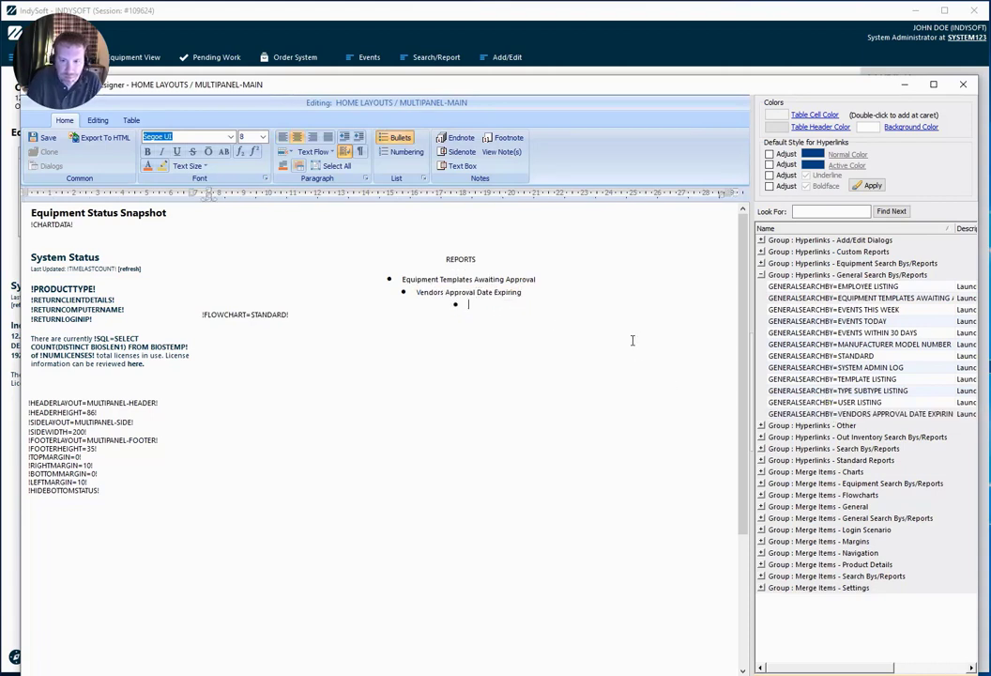
type("System Admin Log")
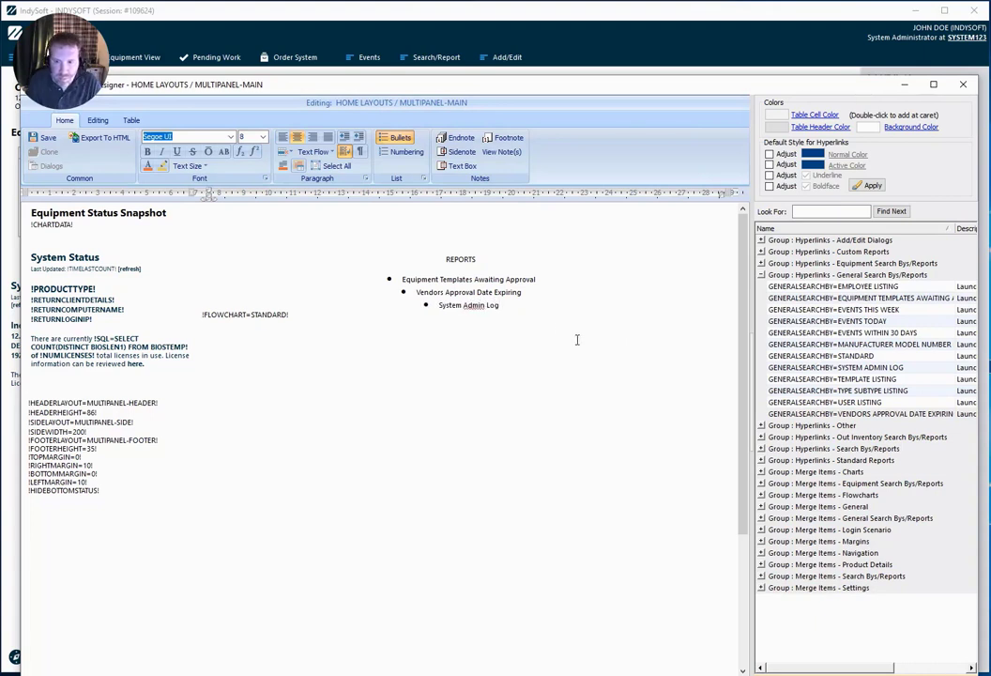
left_click_drag(514, 306, 440, 306)
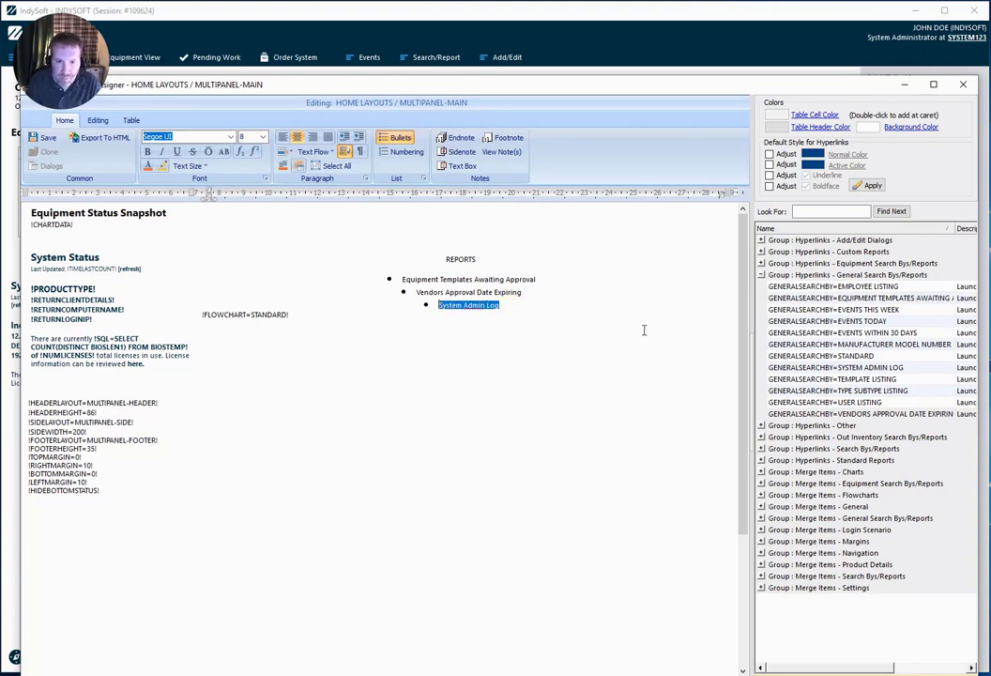
double_click(835, 367)
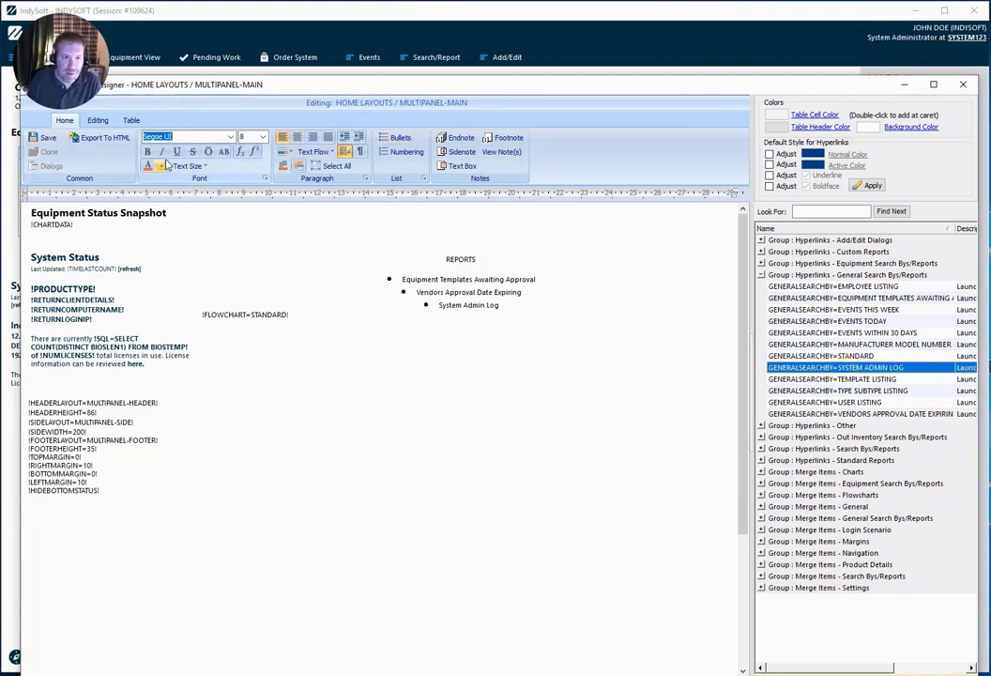
Save the home layout, close the Layout Designer, and Reload All Settings on the home screen.
left_click(45, 139)
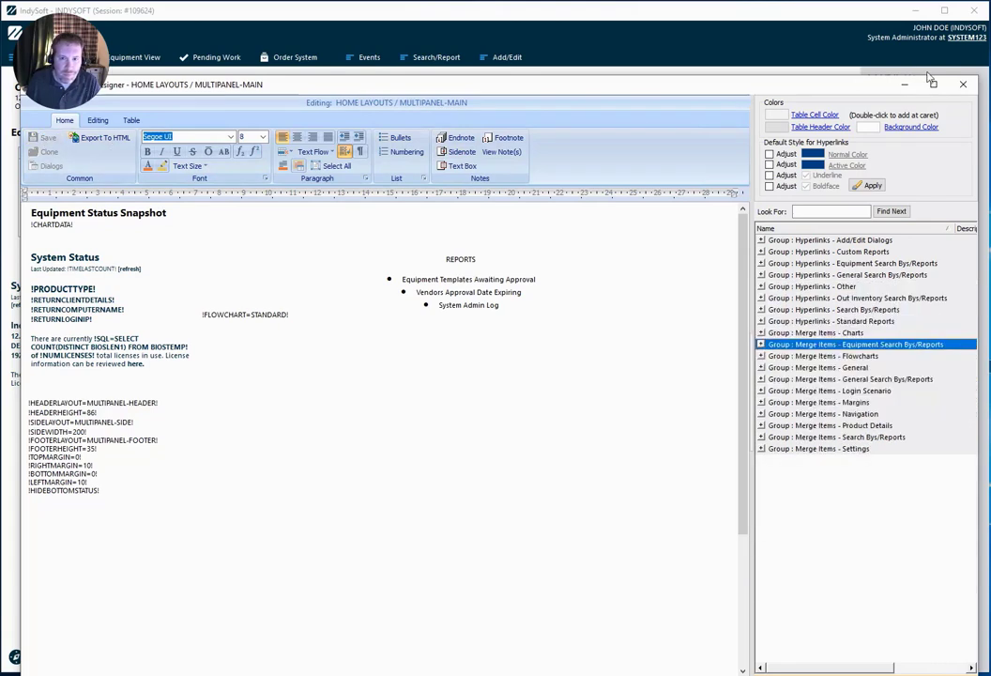
left_click(962, 84)
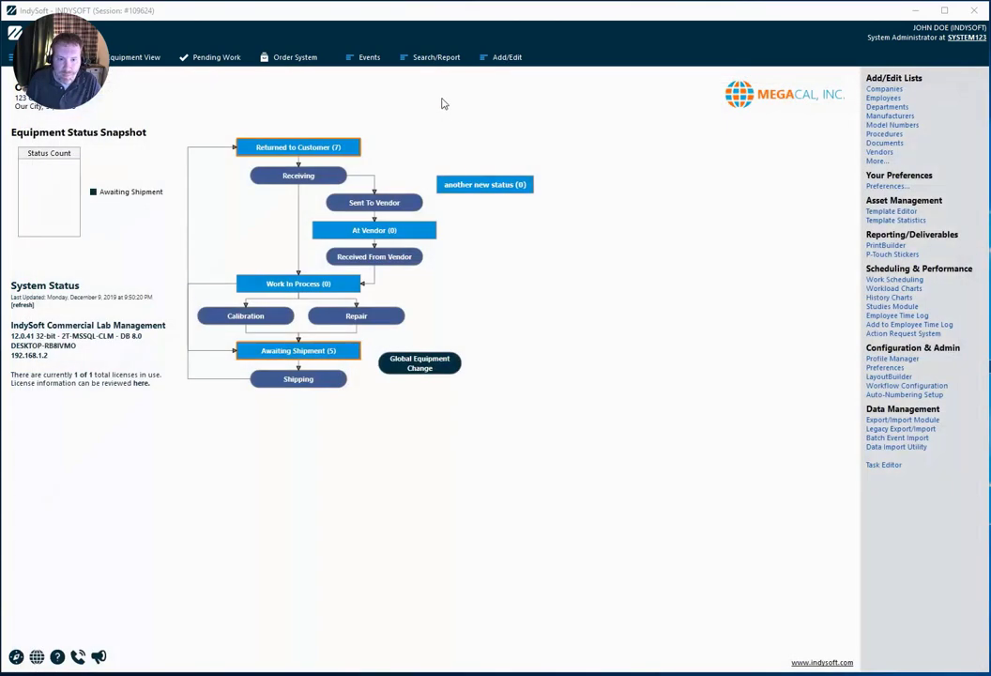
right_click(473, 56)
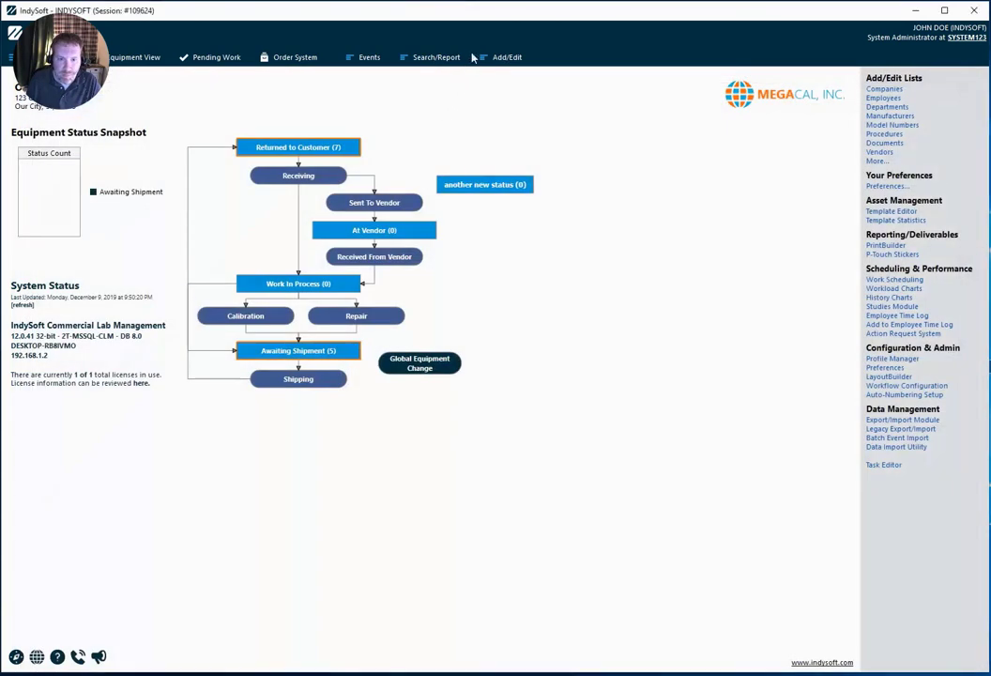
left_click(522, 61)
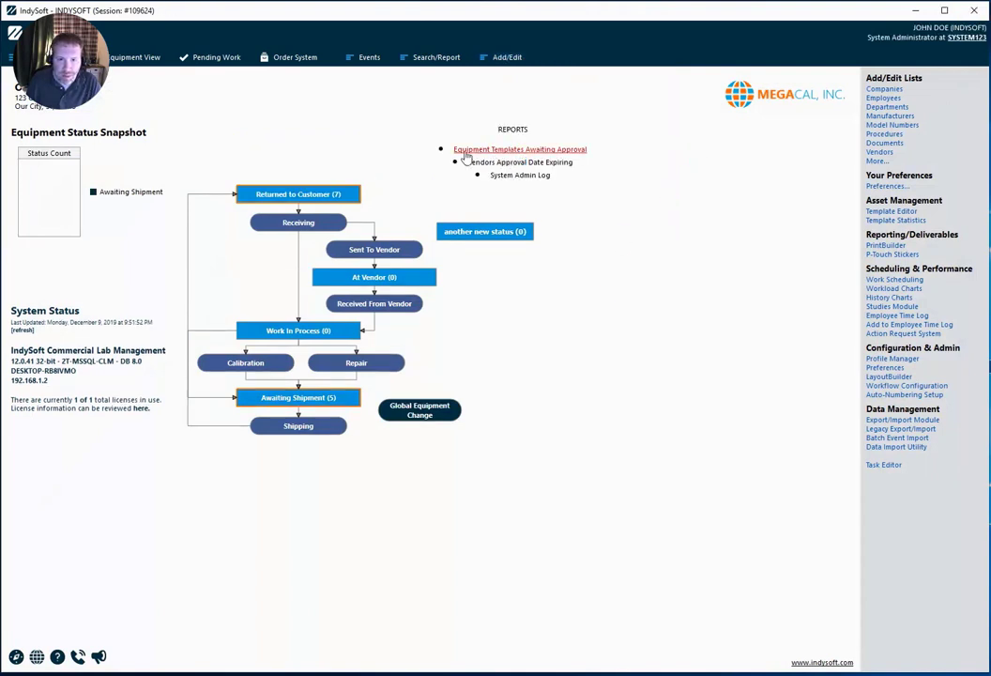
left_click(519, 150)
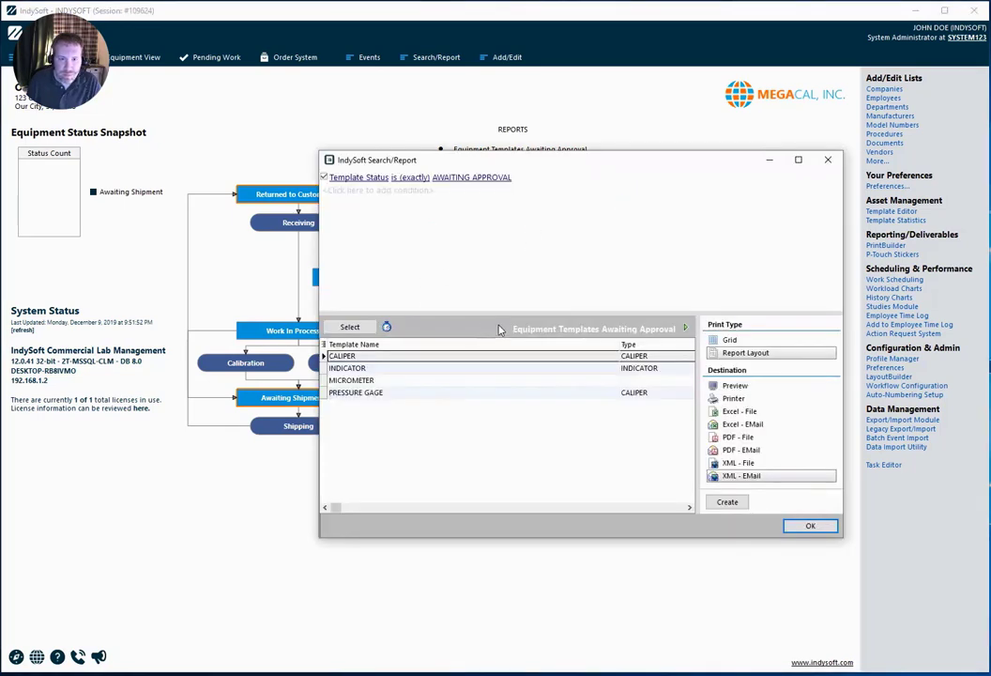
left_click(569, 355)
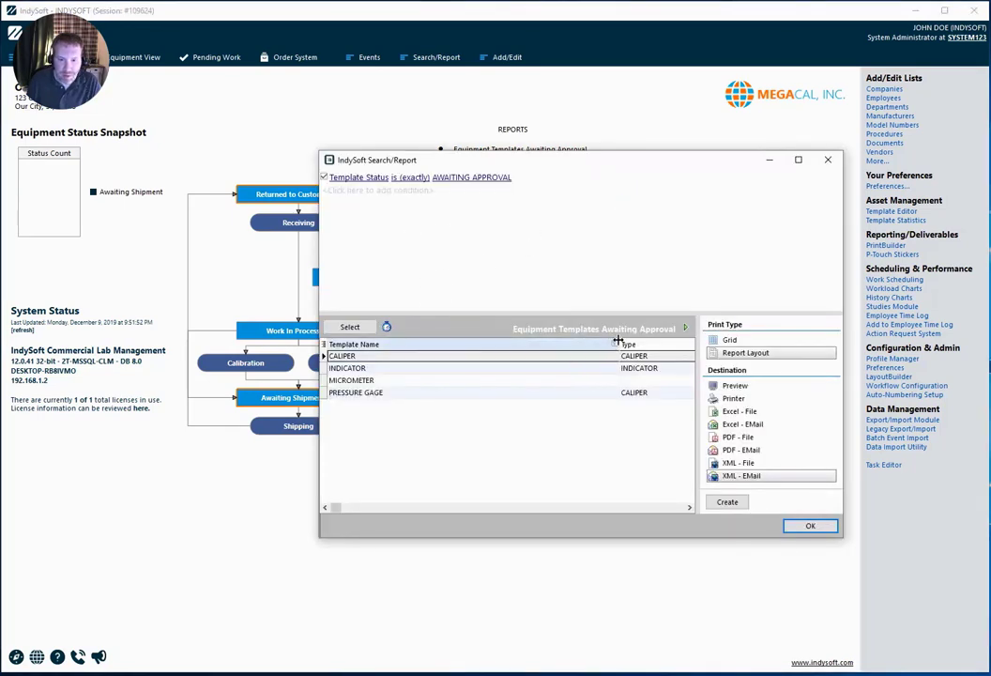
left_click_drag(617, 343, 438, 344)
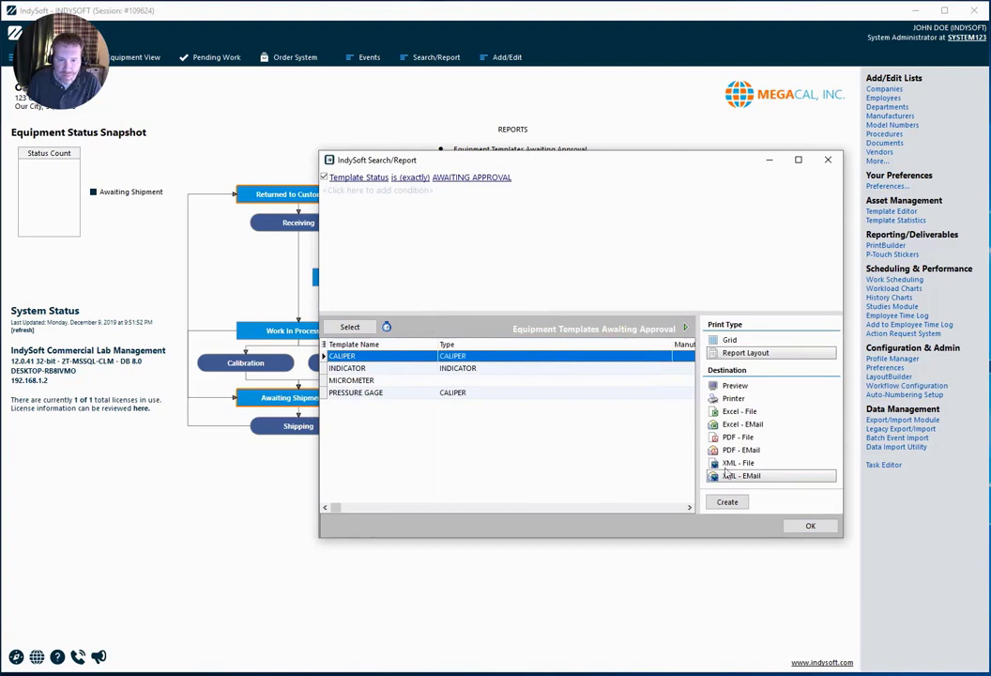
key("Escape")
left_click(526, 175)
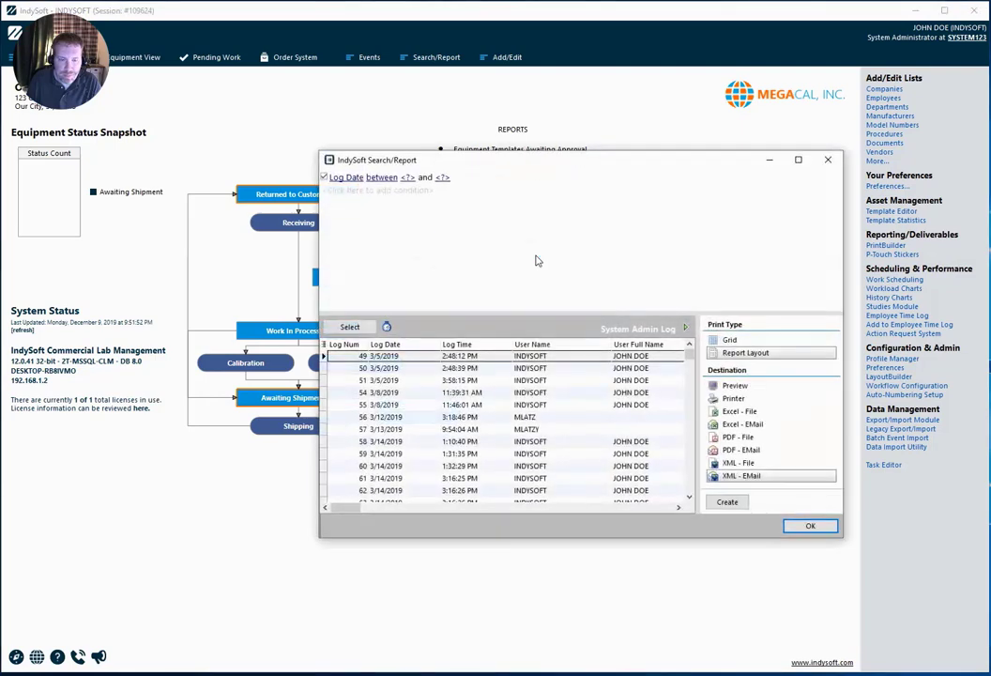
left_click(407, 178)
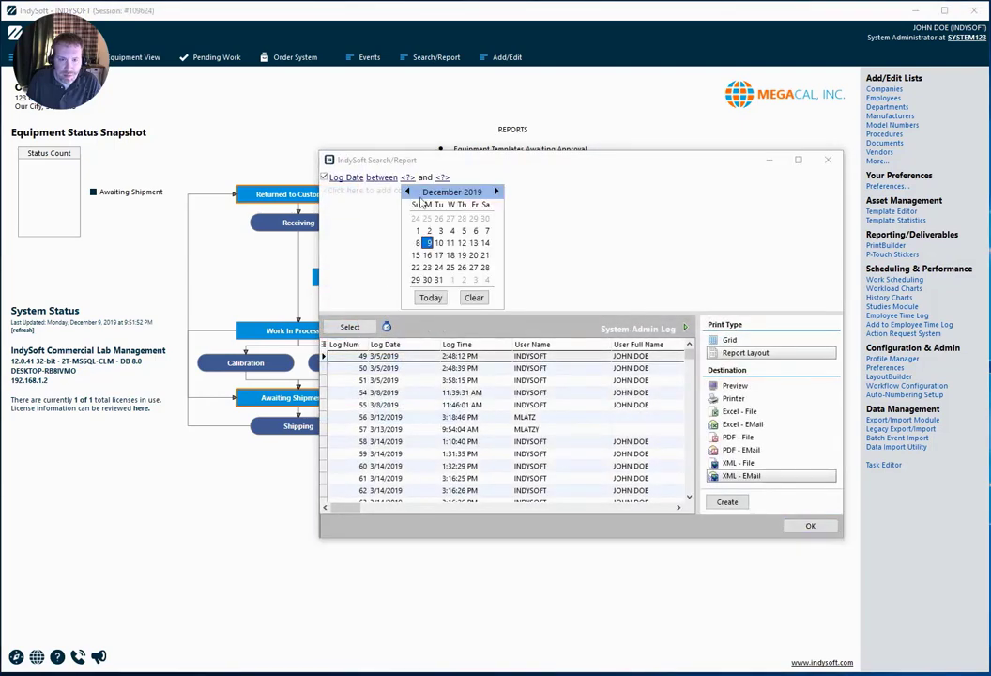
left_click(418, 231)
left_click(463, 178)
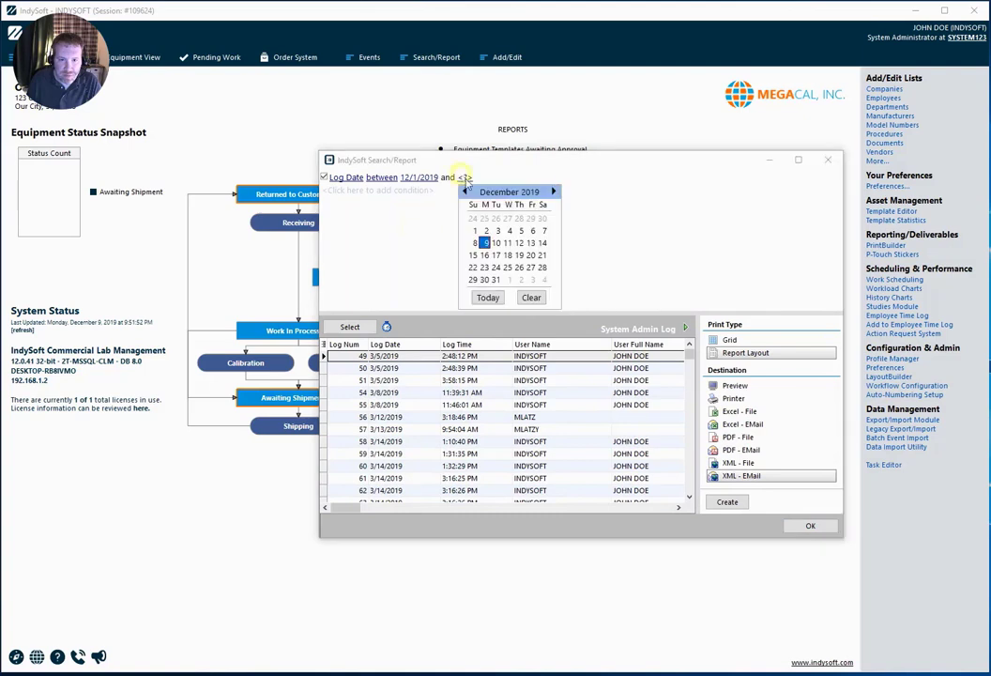
left_click(480, 242)
left_click(349, 327)
left_click_drag(191, 263, 154, 263)
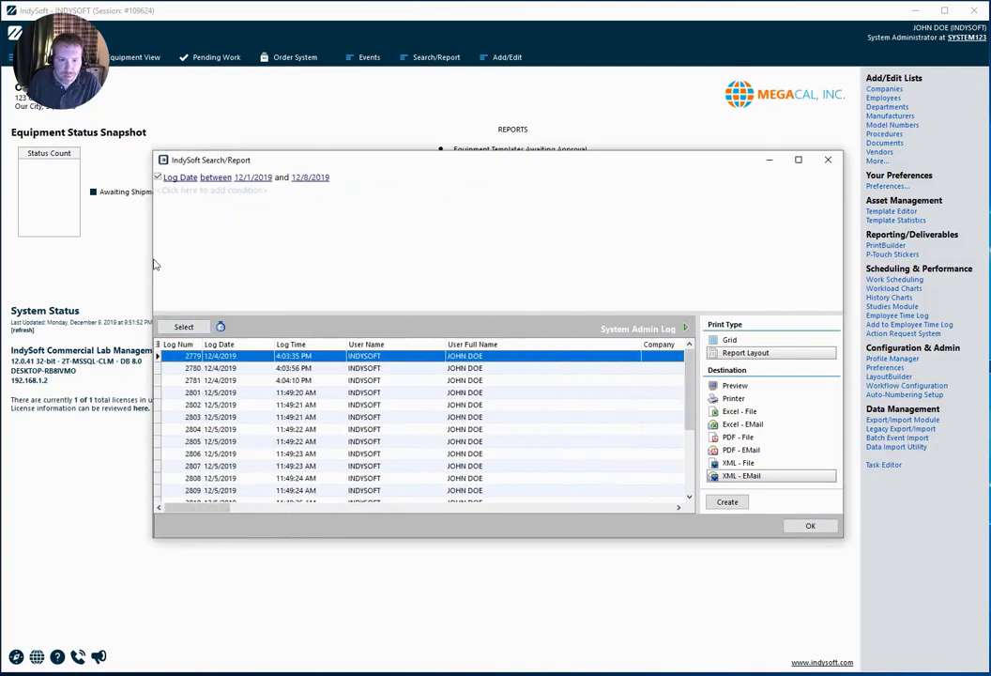
left_click_drag(285, 321, 271, 235)
left_click(348, 510)
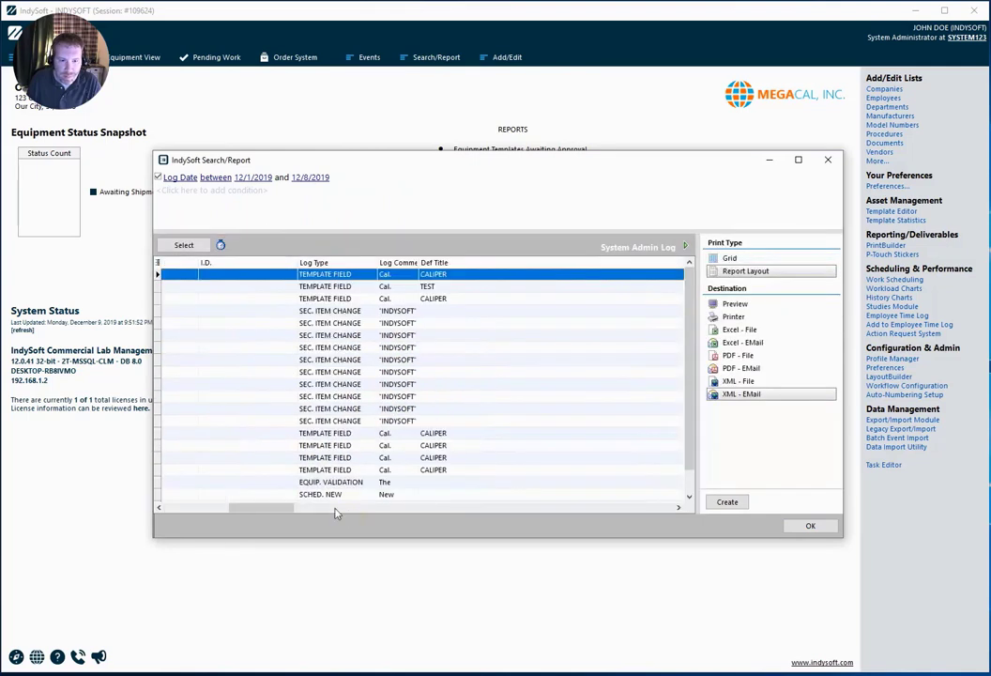
right_click(369, 397)
left_click(380, 403)
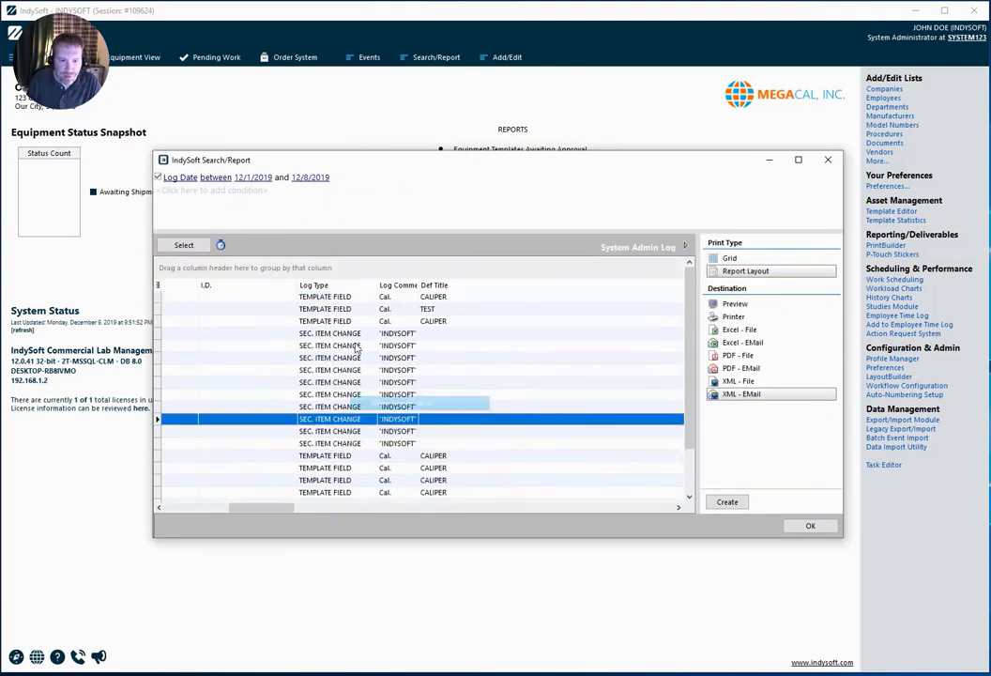
left_click_drag(320, 284, 234, 270)
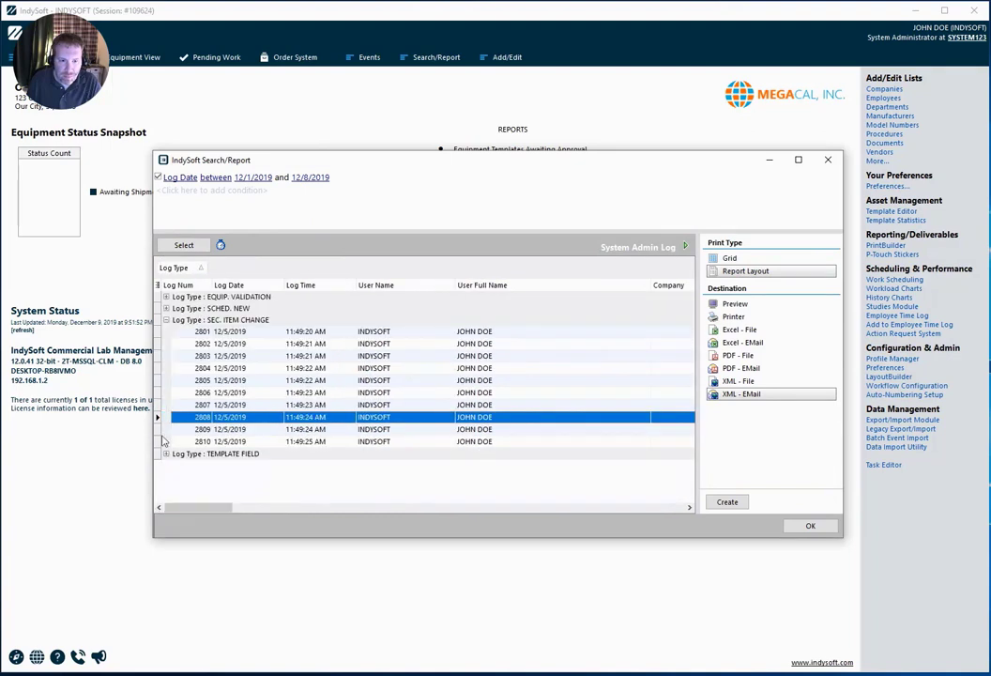
left_click(165, 320)
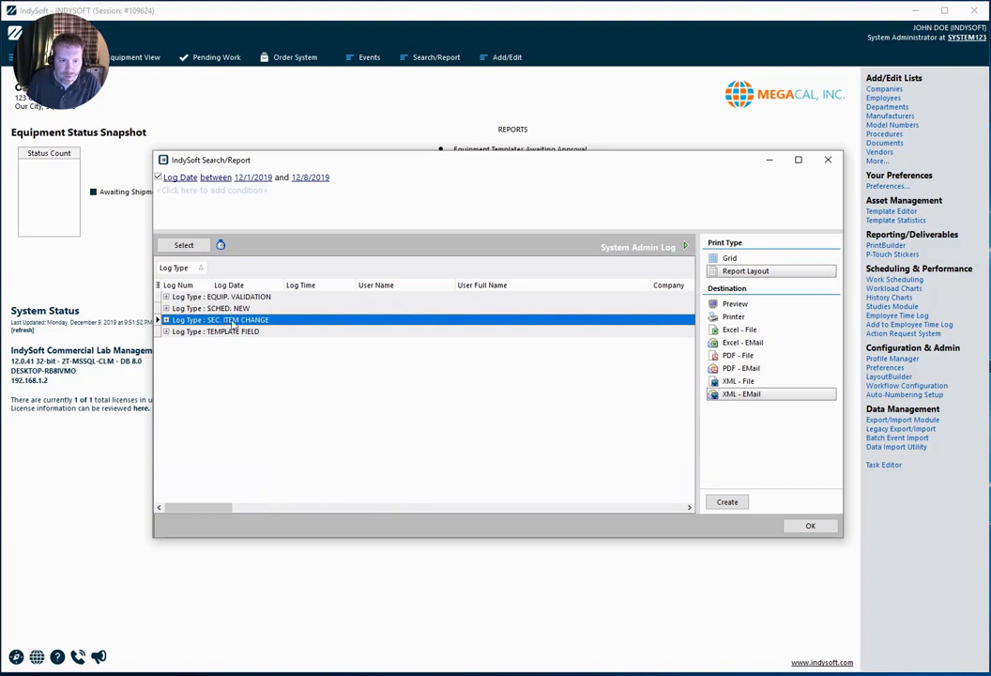
left_click(165, 331)
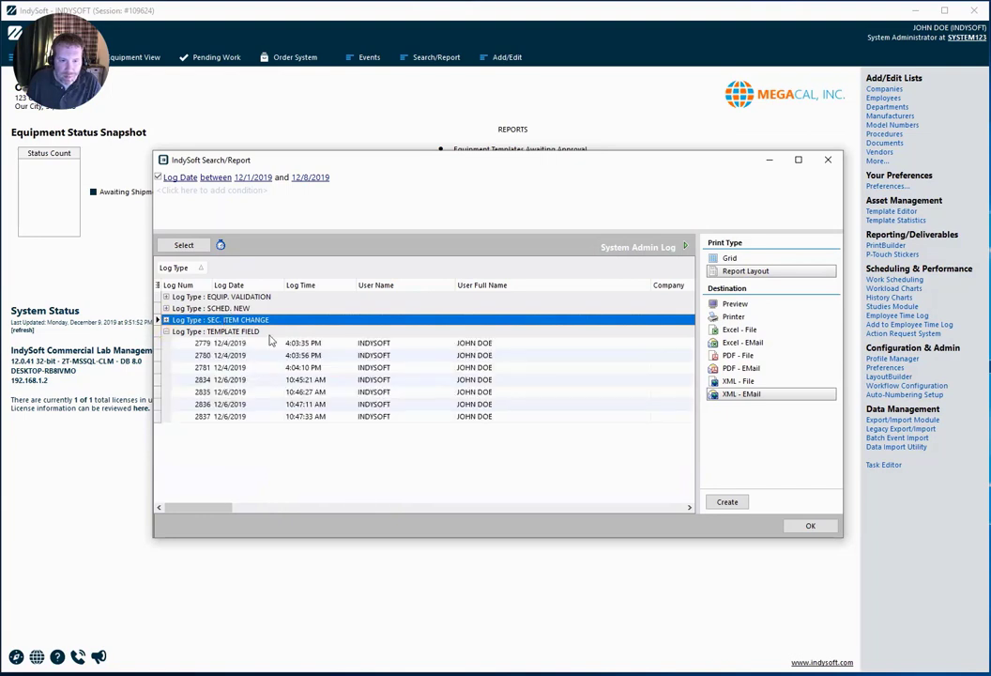
left_click(221, 333)
left_click(218, 341)
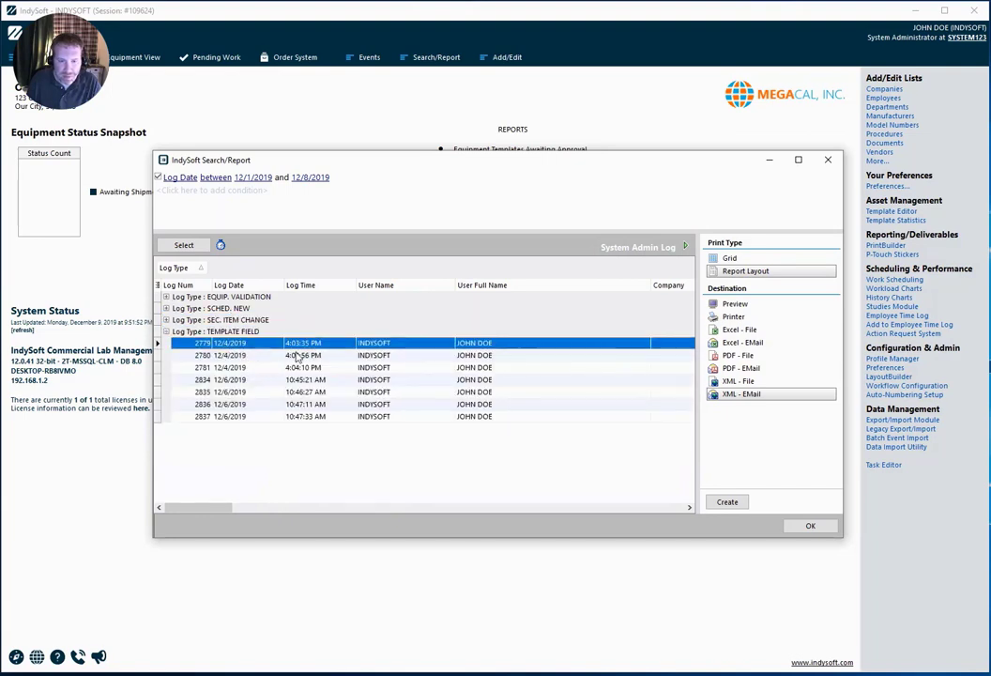
left_click(166, 320)
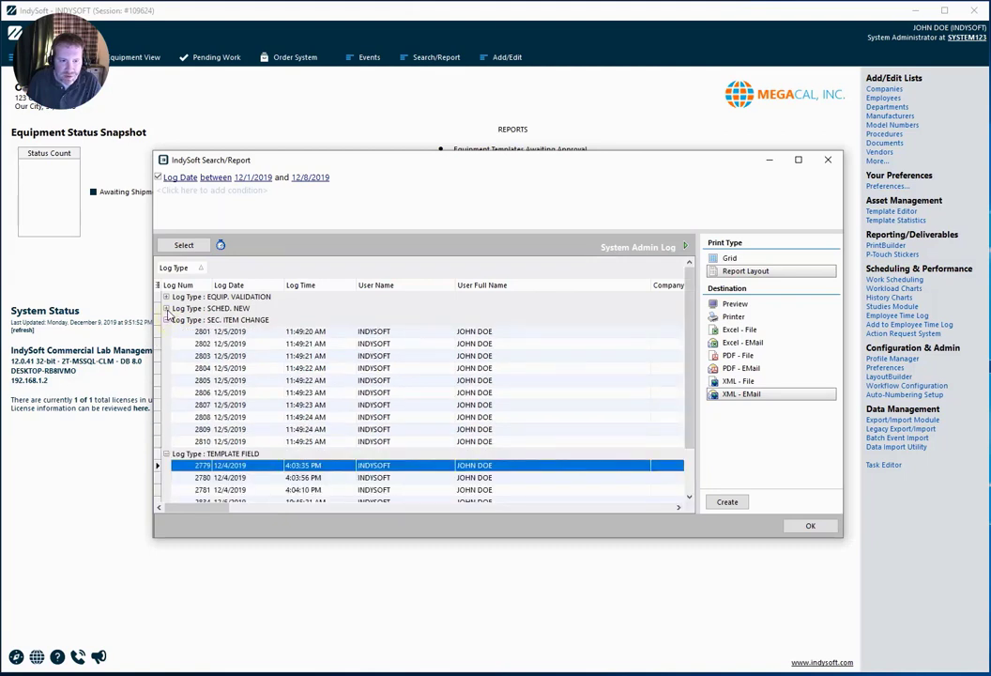
left_click(166, 308)
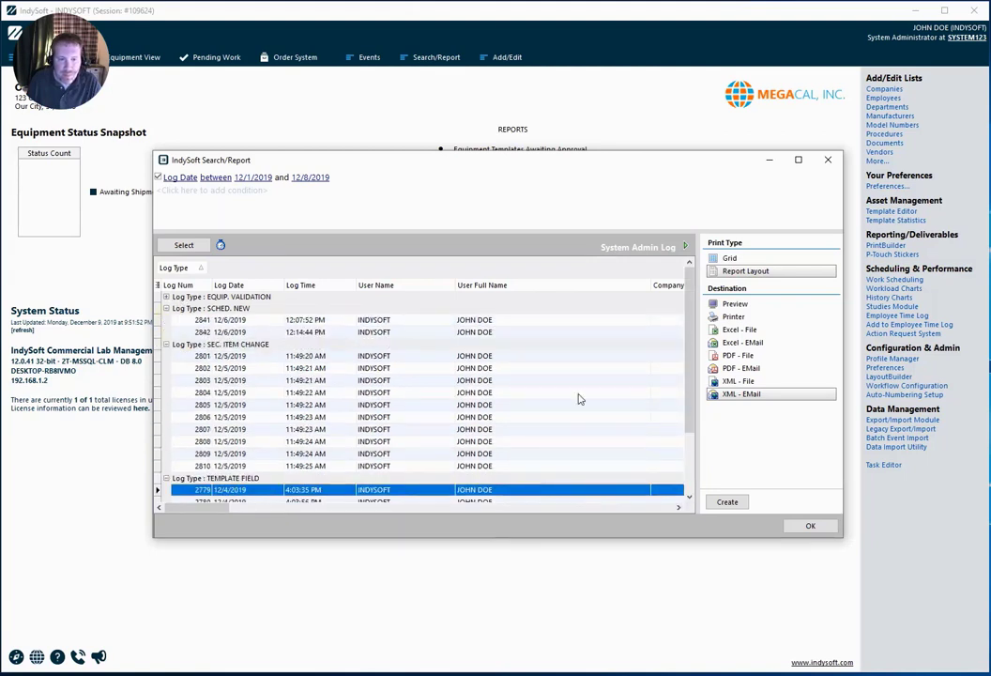
left_click(800, 525)
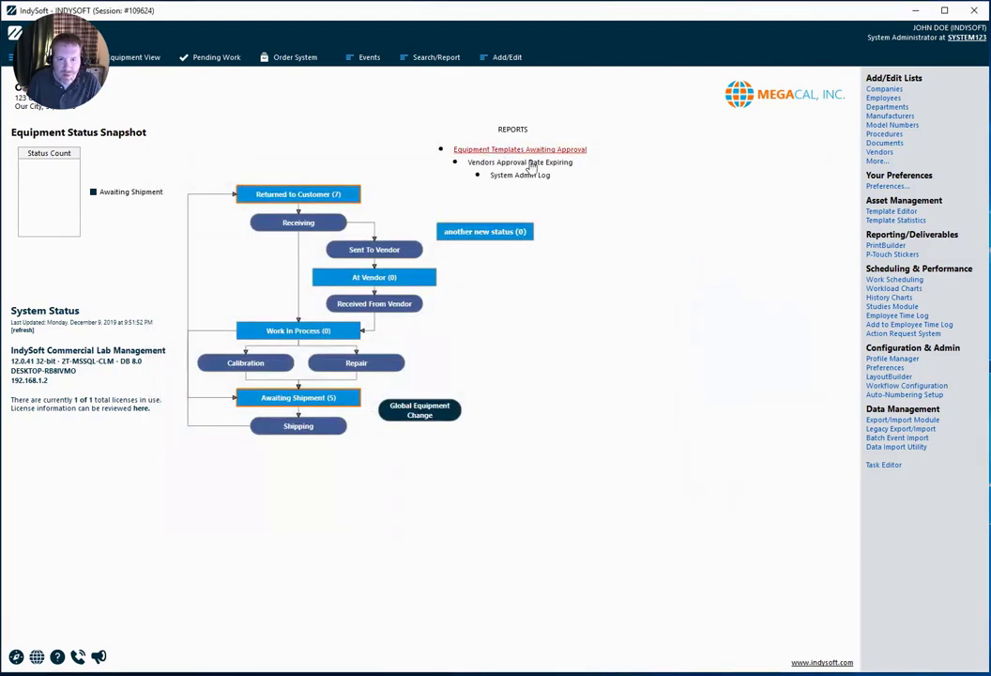